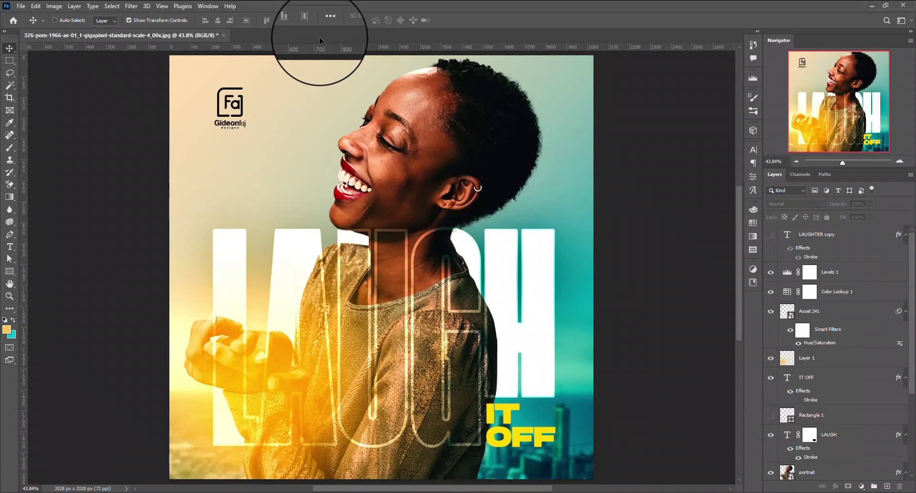
Step: Open the New Document dialog with Ctrl+N
key(ctrl+n)
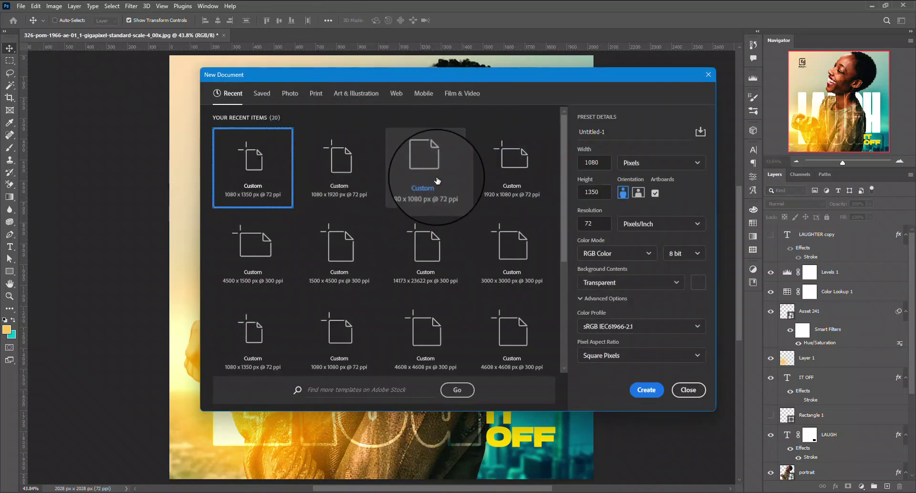
Step: Create a 1080 × 1080 px document from the recent square preset
click(427, 162)
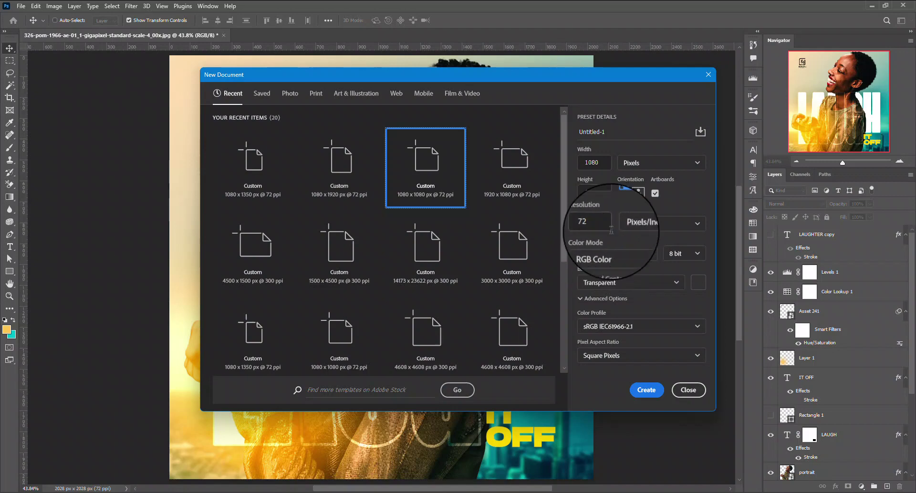
click(645, 390)
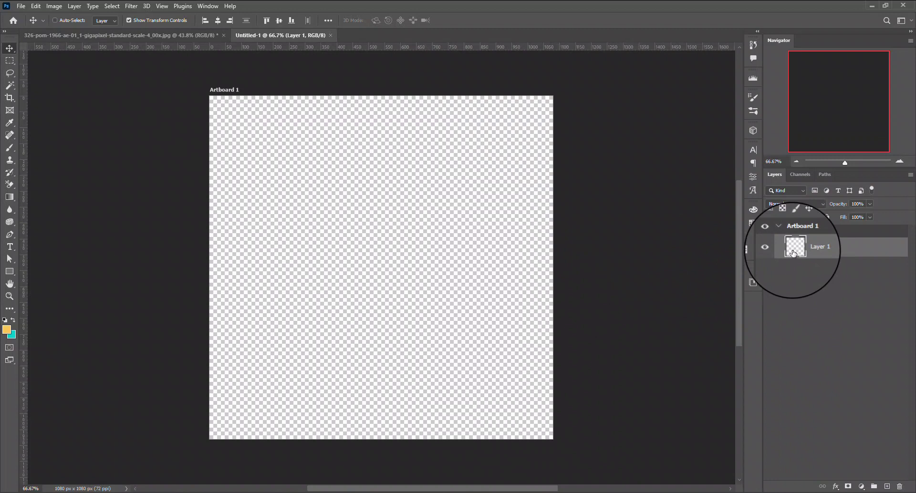
Step: Add a Gradient fill layer using the teal-to-beige preset with a lightened teal stop
click(861, 487)
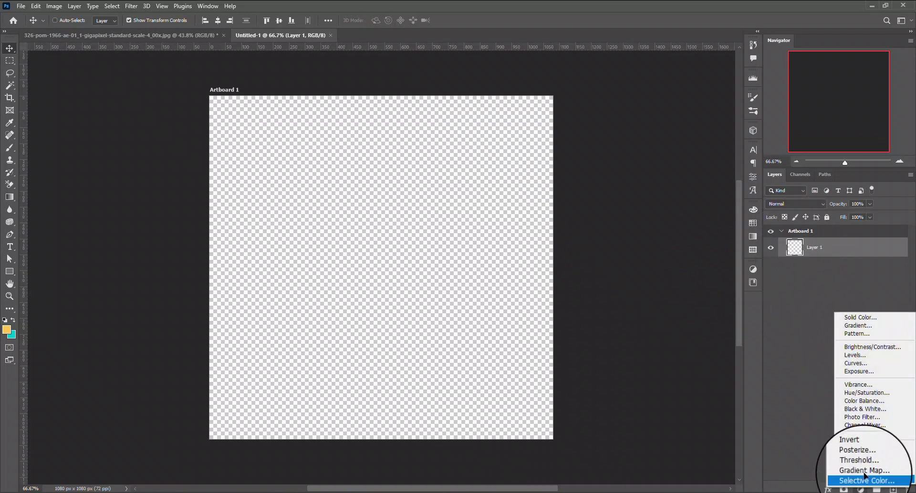
click(874, 329)
click(689, 126)
click(753, 204)
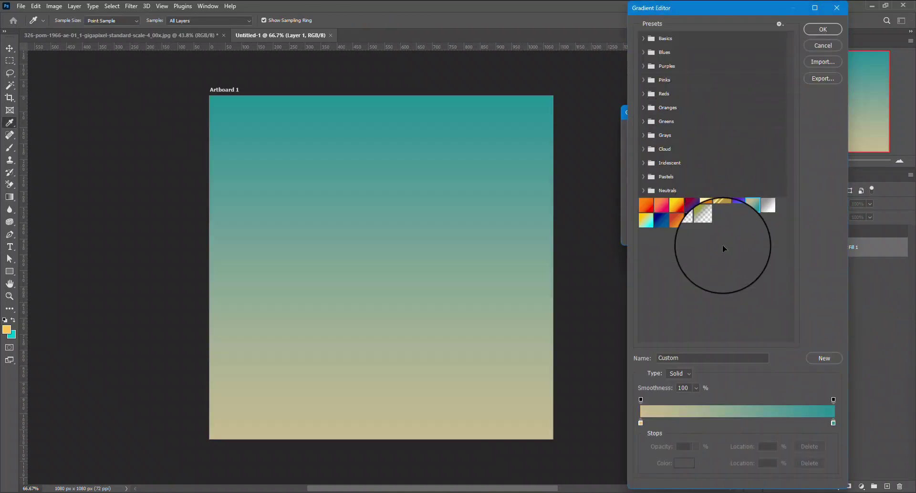
double_click(641, 423)
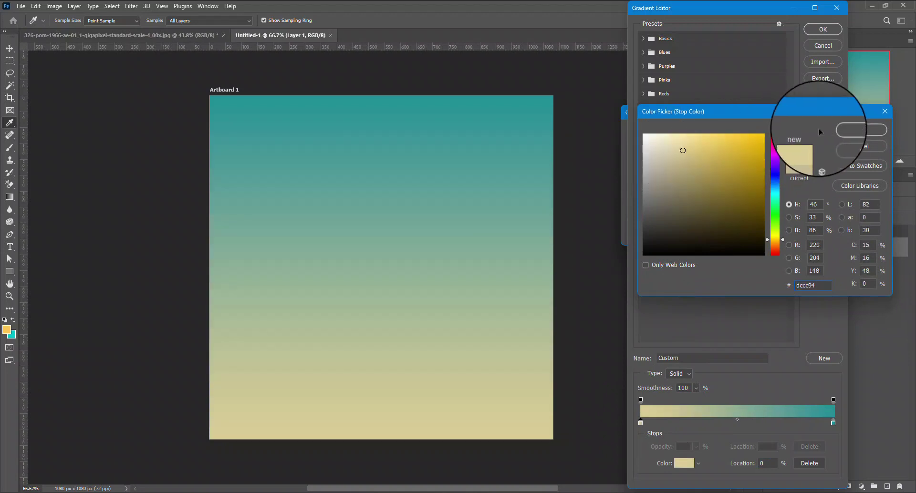
click(857, 130)
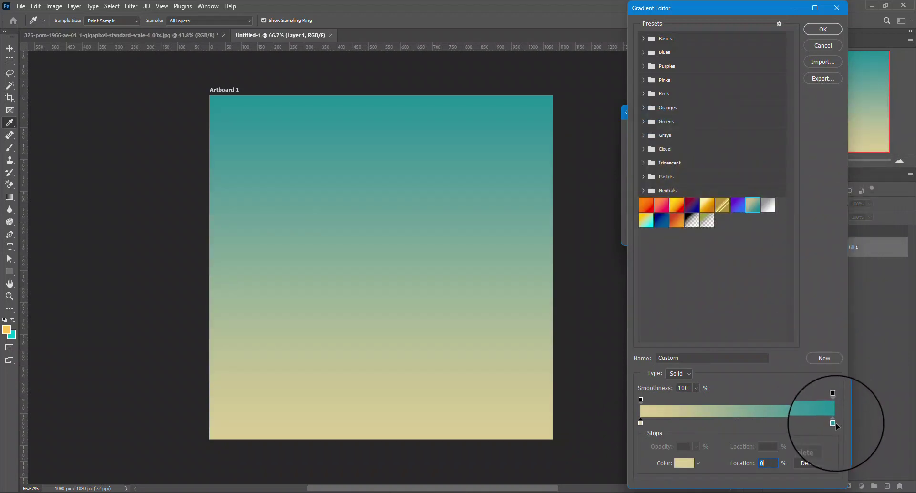
double_click(833, 423)
click(733, 174)
click(859, 130)
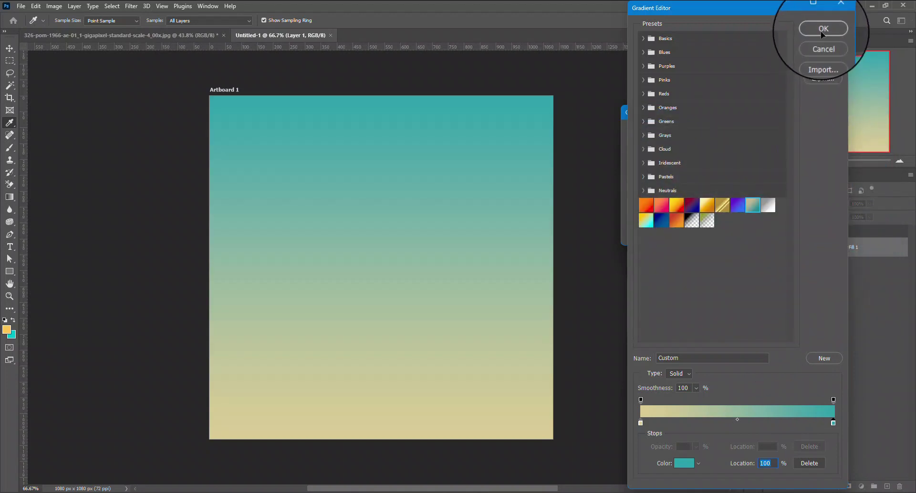
click(822, 30)
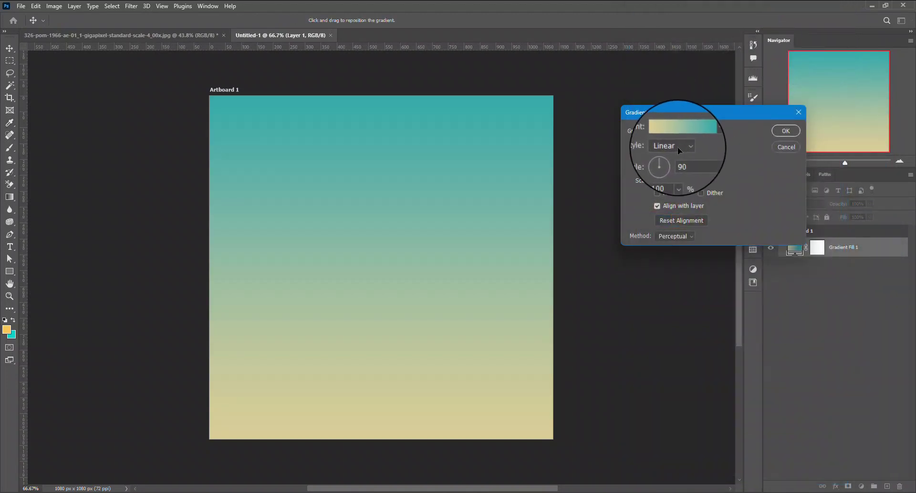
click(786, 131)
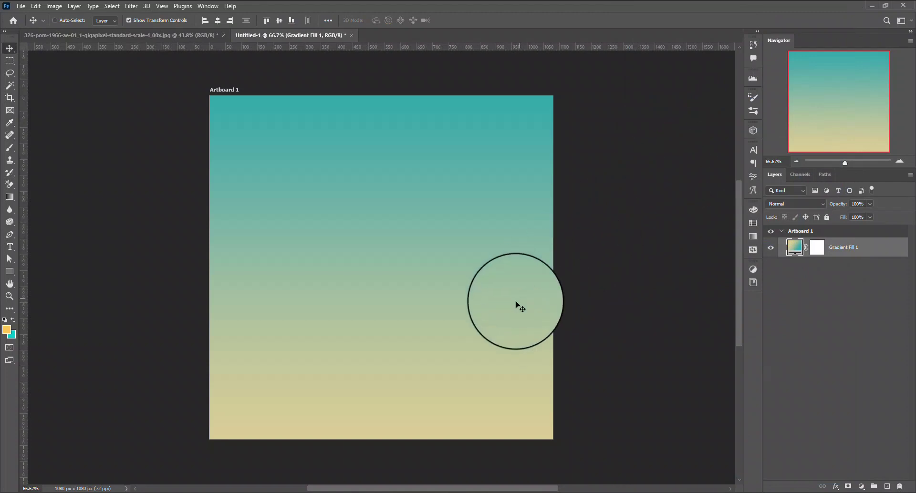
Step: Drag buildings-690364.jpg from the tutorial folder onto the poster
mouse_move(295, 491)
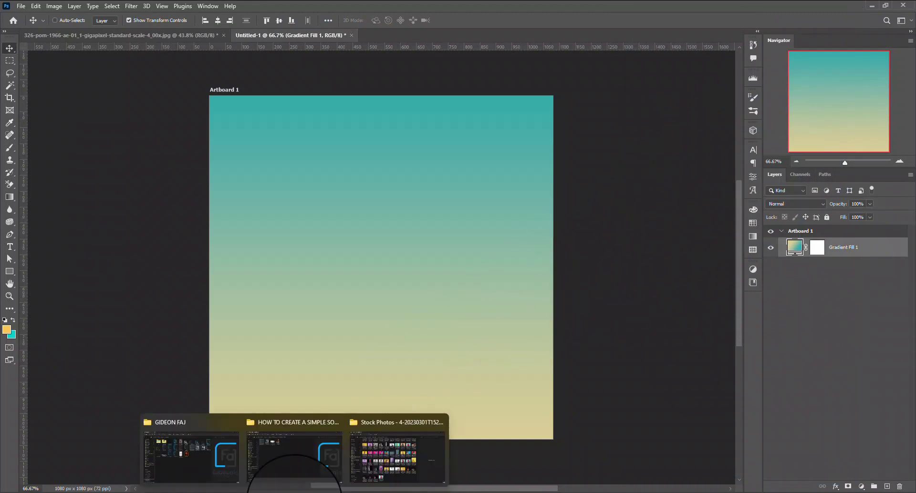
click(294, 458)
click(307, 105)
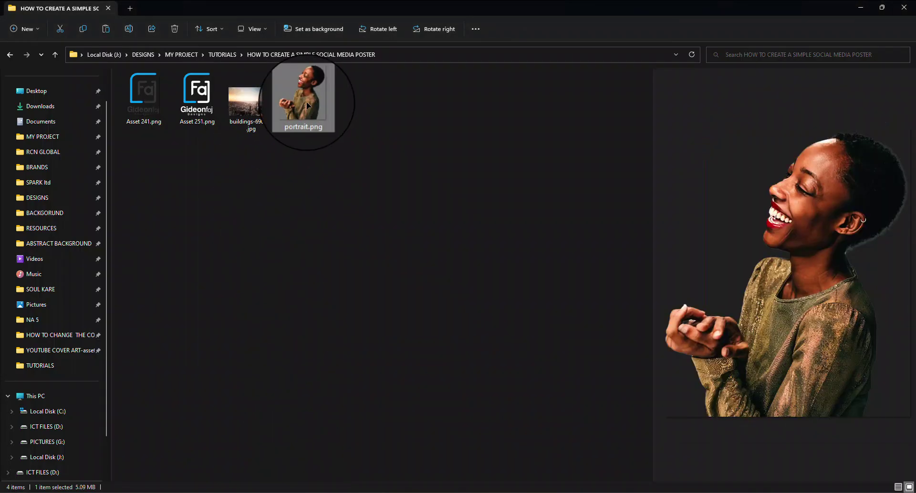
click(260, 104)
drag(256, 105, 413, 361)
Step: Scale the placed city photo to 54.78% and commit the placement
drag(558, 332, 602, 325)
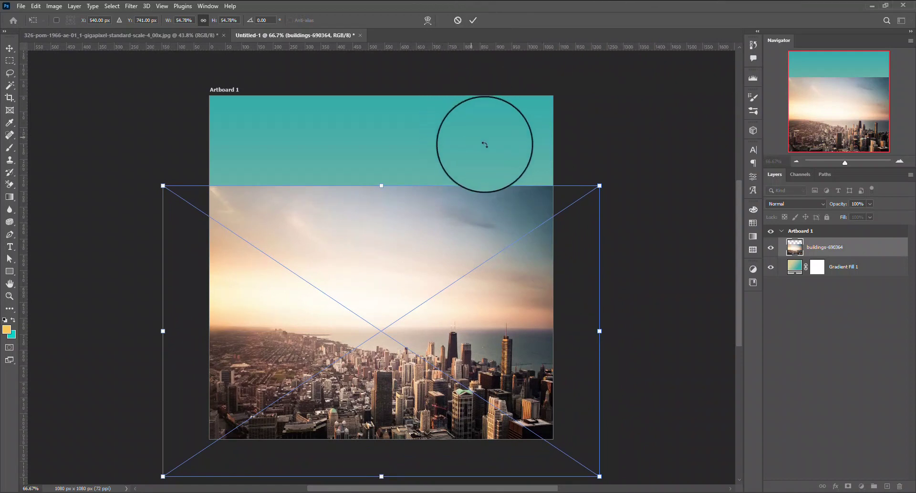
click(476, 22)
Step: Set the city photo layer to Overlay and apply a 4.3-pixel Gaussian Blur
click(769, 204)
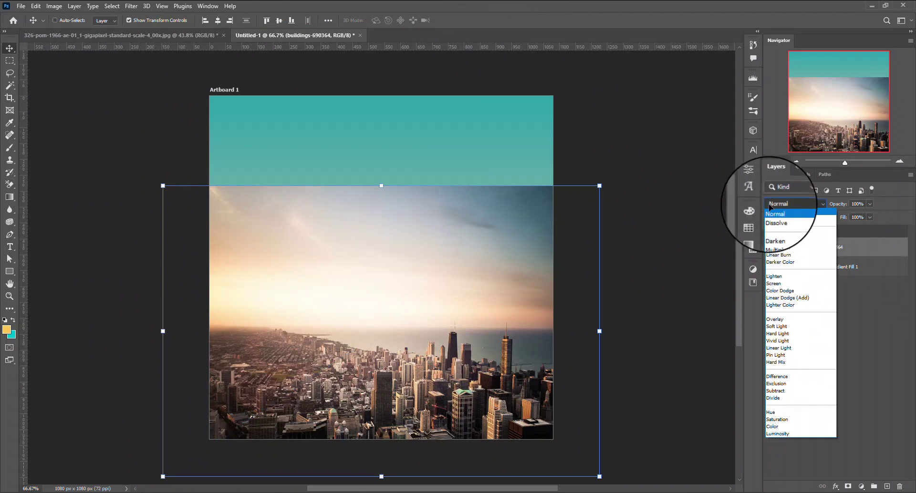
click(769, 317)
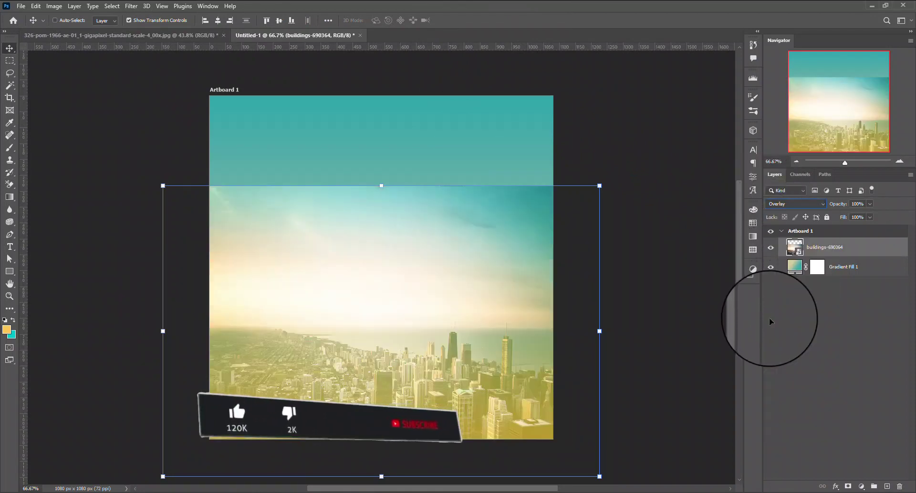
click(130, 7)
mouse_move(178, 129)
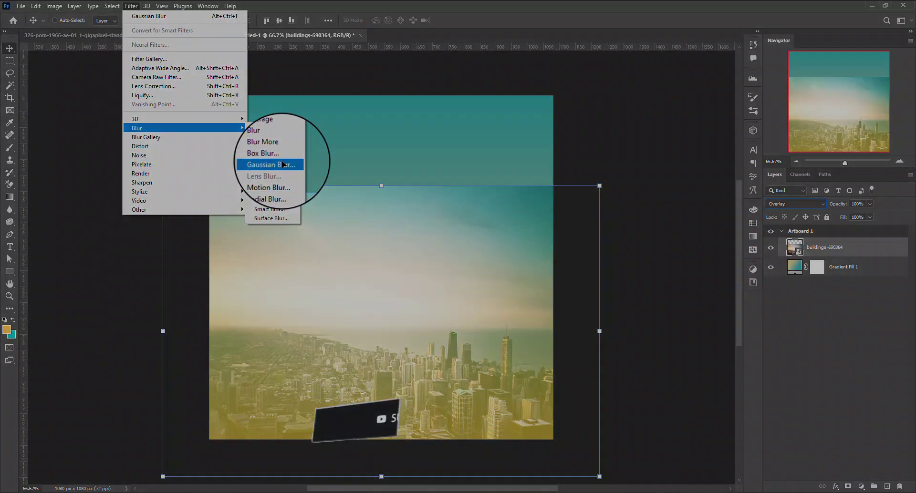
click(271, 164)
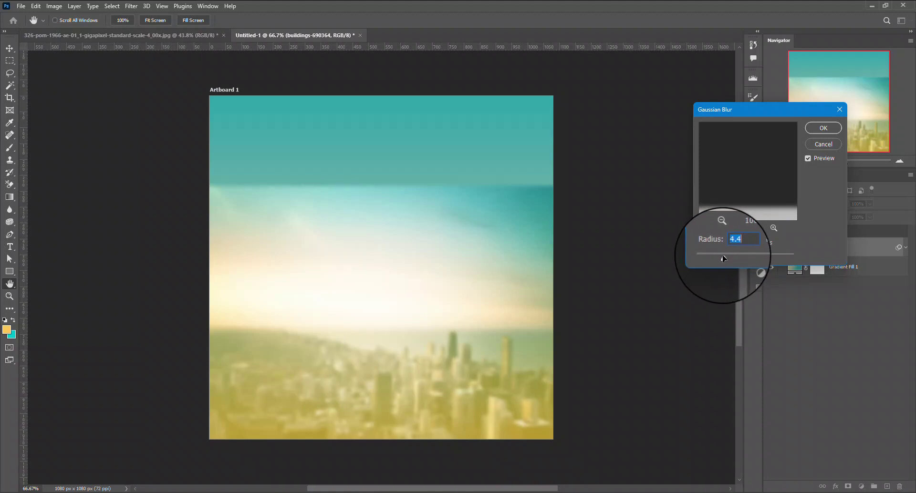
click(819, 129)
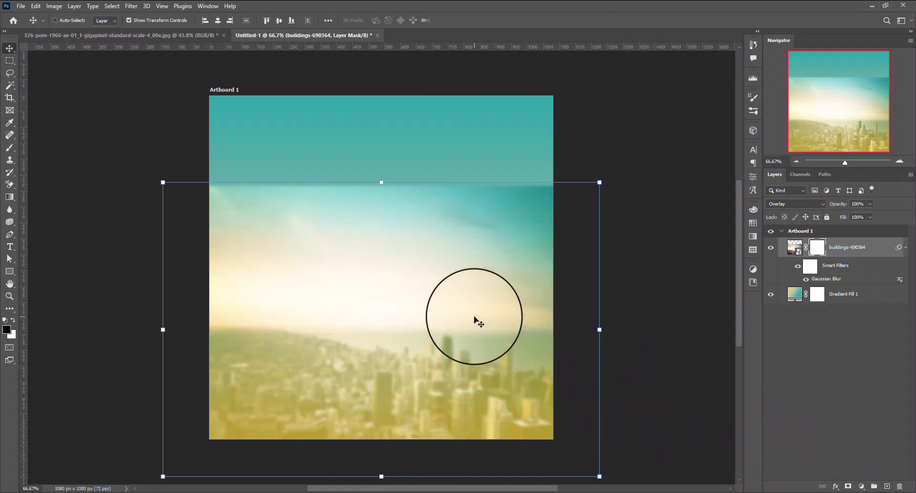
Step: Paint black on the city photo's layer mask to hide its hard top edge
key(b)
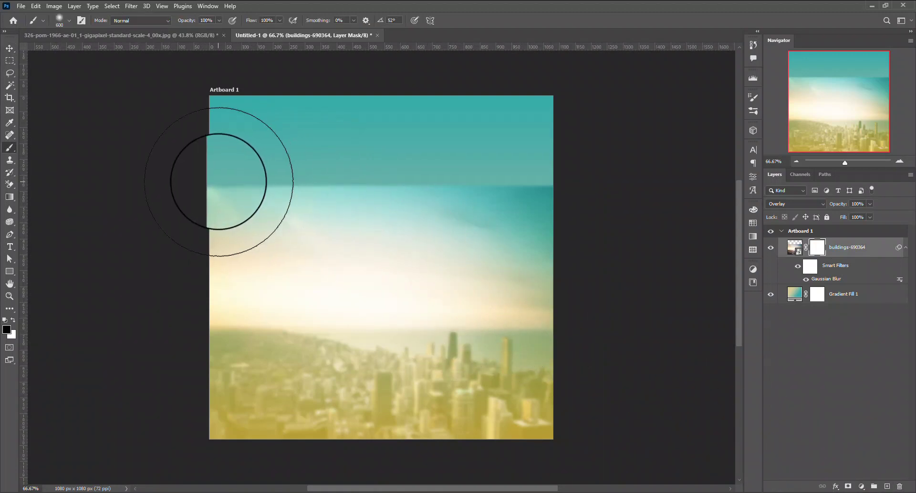
mouse_move(227, 181)
mouse_down()
mouse_move(348, 163)
mouse_move(556, 169)
mouse_move(513, 217)
mouse_move(404, 237)
mouse_up()
click(839, 264)
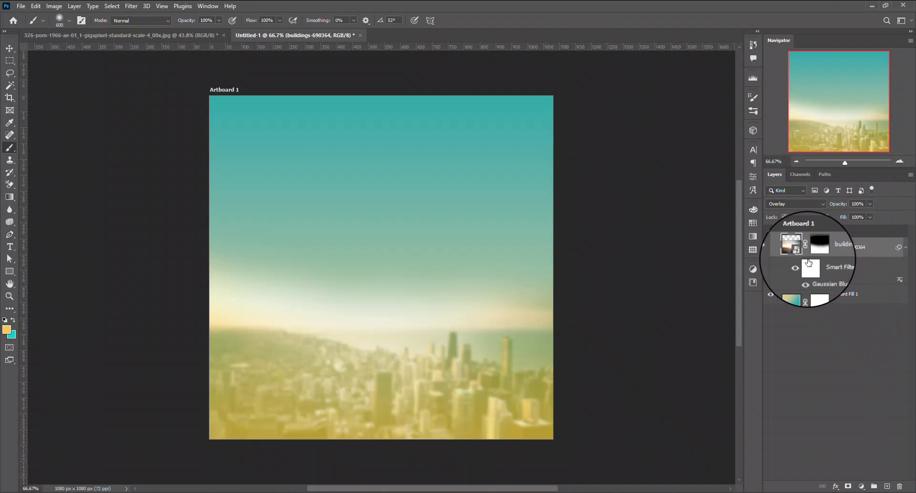
Step: Drag portrait.png from the tutorial folder onto the poster
mouse_move(298, 492)
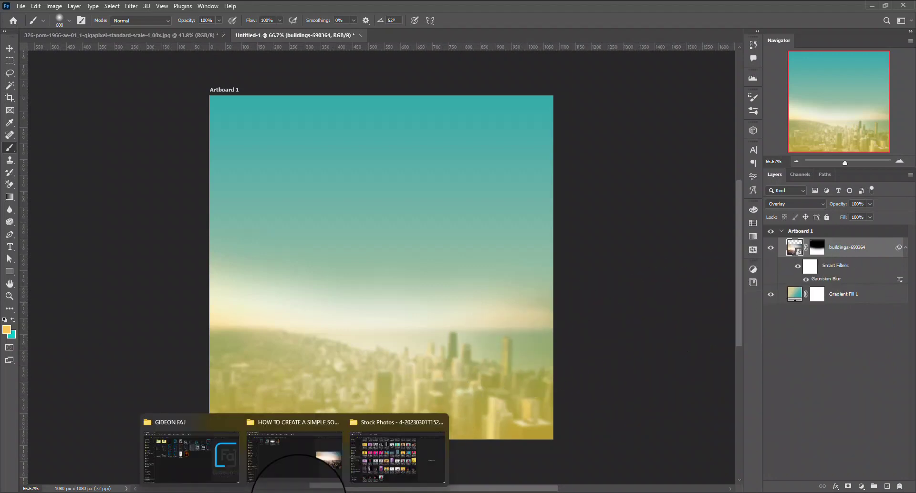
click(295, 461)
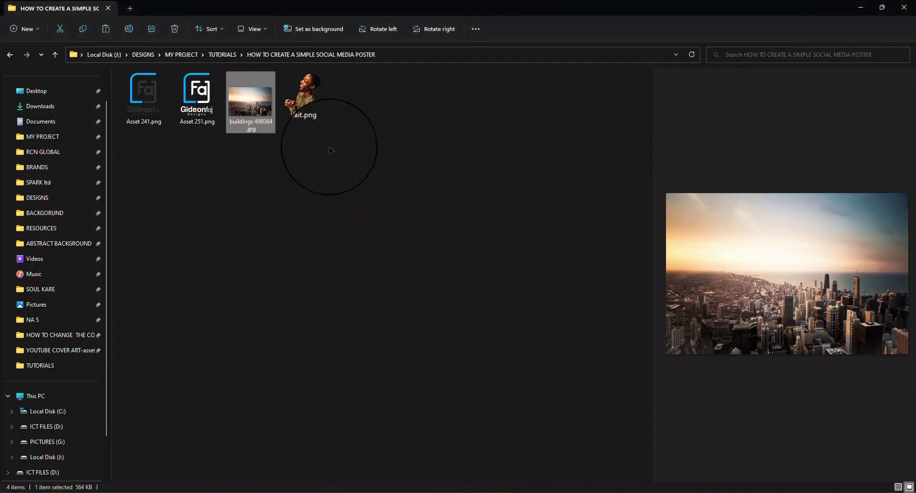
click(310, 113)
drag(310, 113, 423, 437)
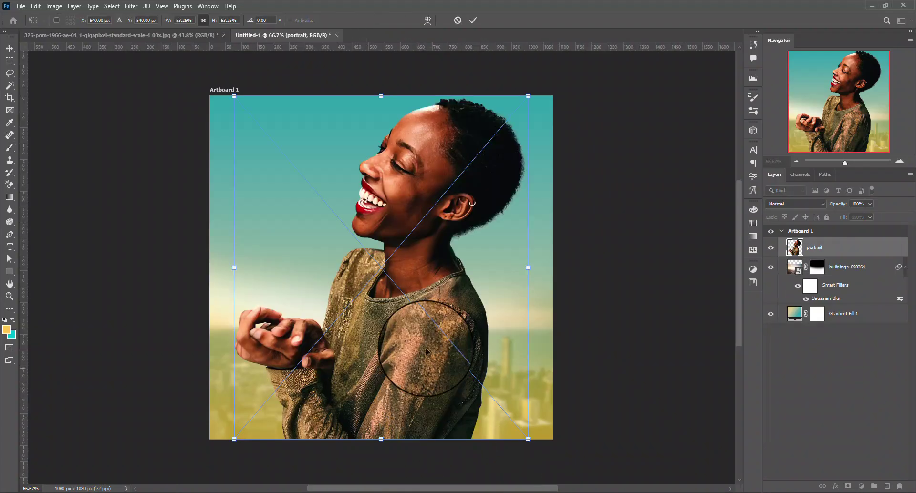
Step: Scale the portrait up slightly from the top-right handle to fill the height
mouse_move(527, 96)
mouse_down()
mouse_move(537, 85)
mouse_move(521, 99)
mouse_up()
Step: Commit the portrait size and type 'LA' as text beside the woman's face
click(473, 14)
key(b)
key(t)
click(353, 290)
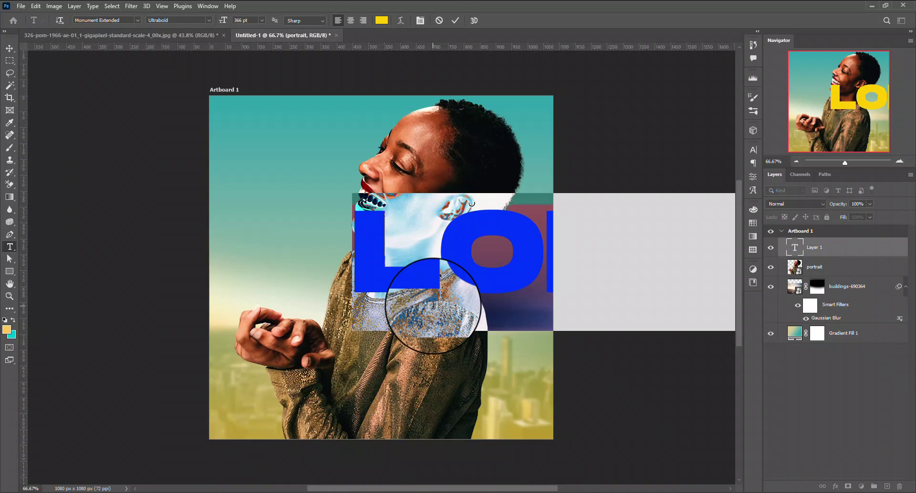
text(LAUGH)
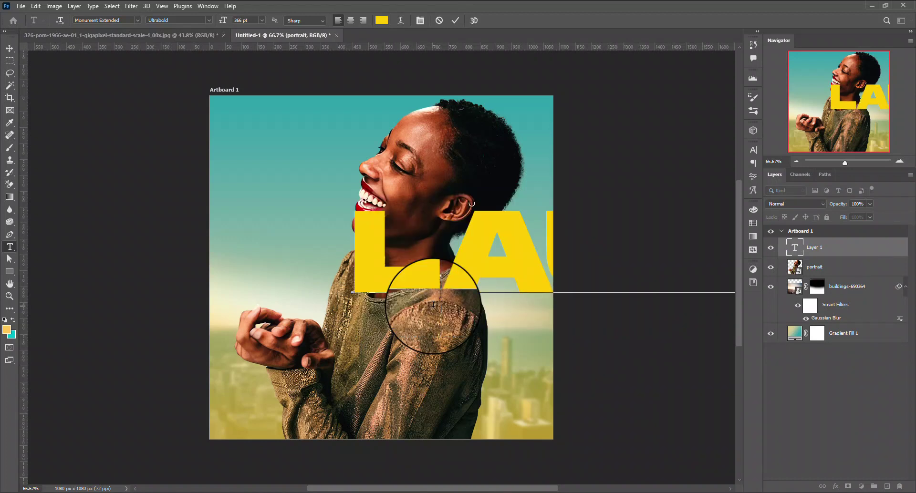
Step: Set the text font to Humane in the Character panel
click(753, 150)
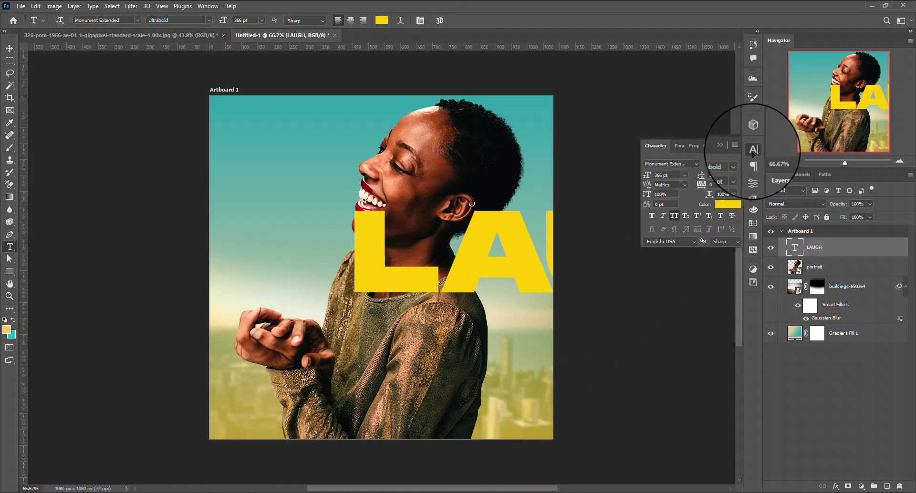
click(695, 164)
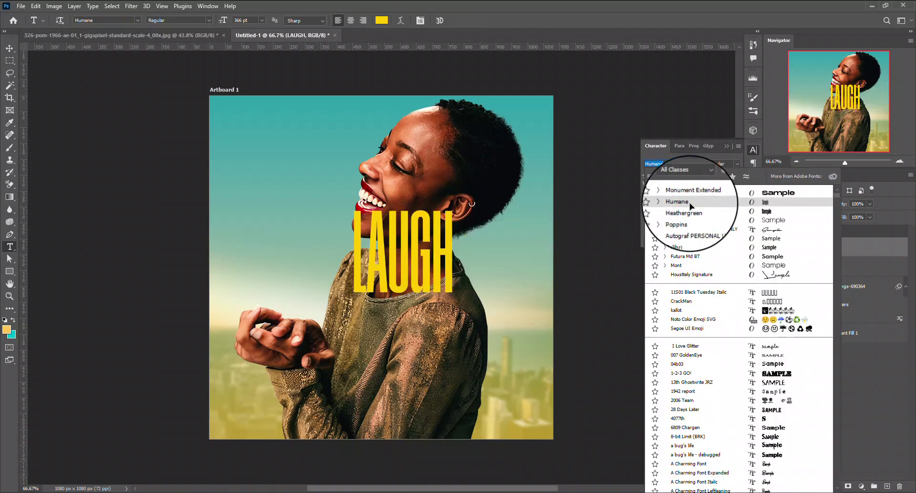
click(689, 202)
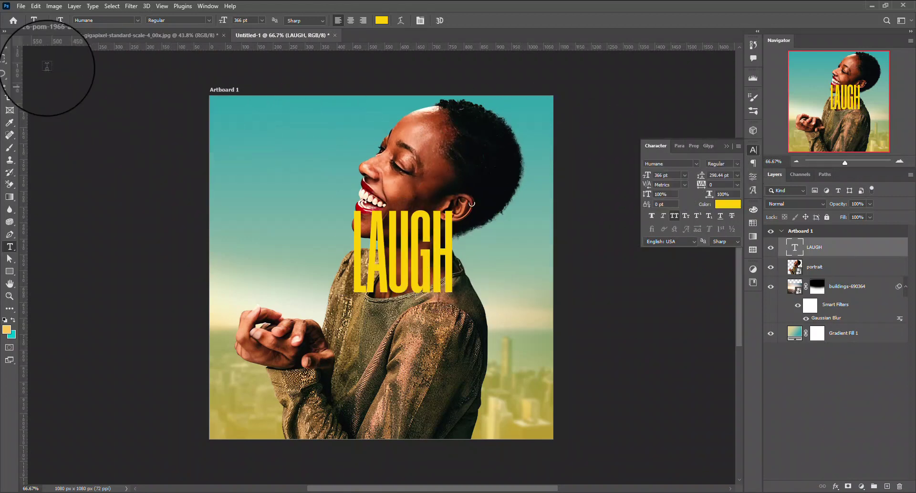
Step: Enlarge the LAUGH text with Free Transform and move it down and left
click(9, 49)
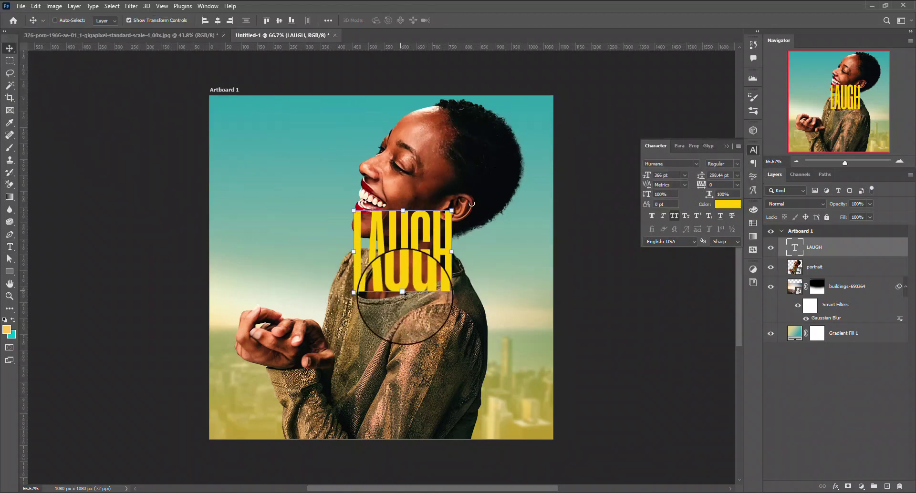
key(ctrl+t)
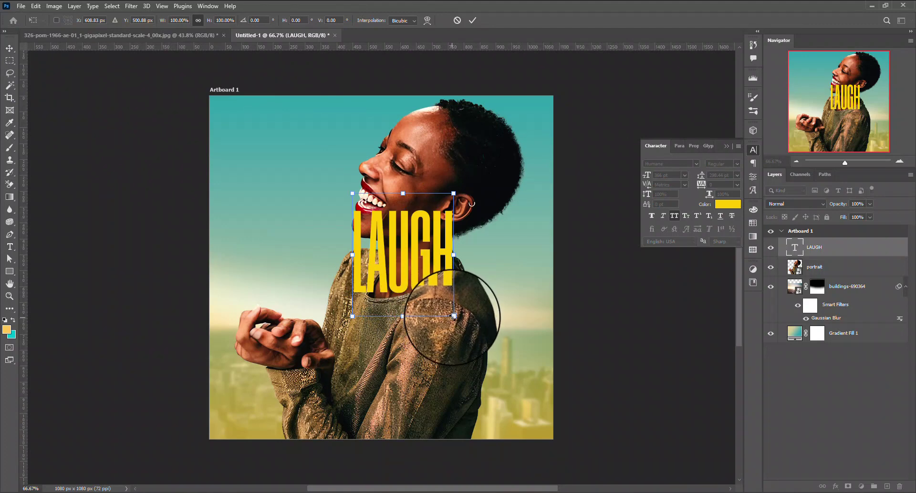
drag(453, 316, 538, 380)
drag(455, 267, 436, 328)
click(471, 20)
Step: Make LAUGH Humane Bold, narrow and centre it, then shift the portrait 60 px left
click(723, 163)
click(735, 220)
drag(571, 305, 481, 302)
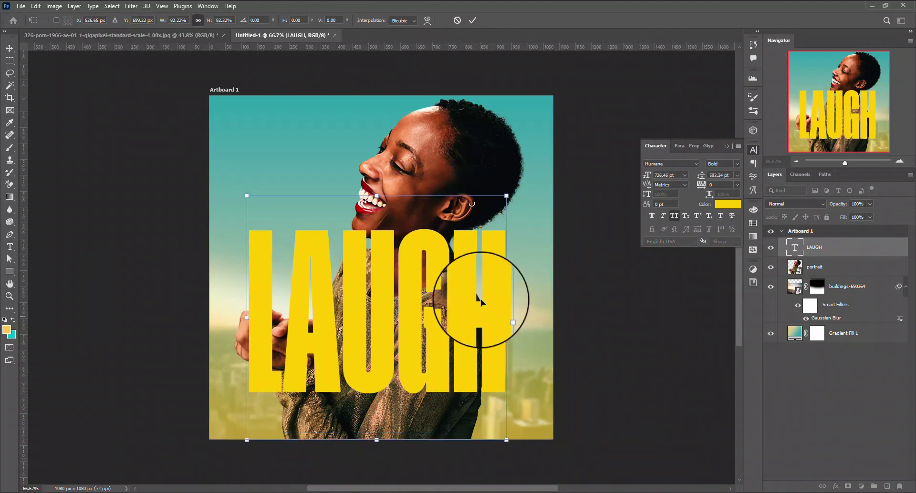
click(471, 21)
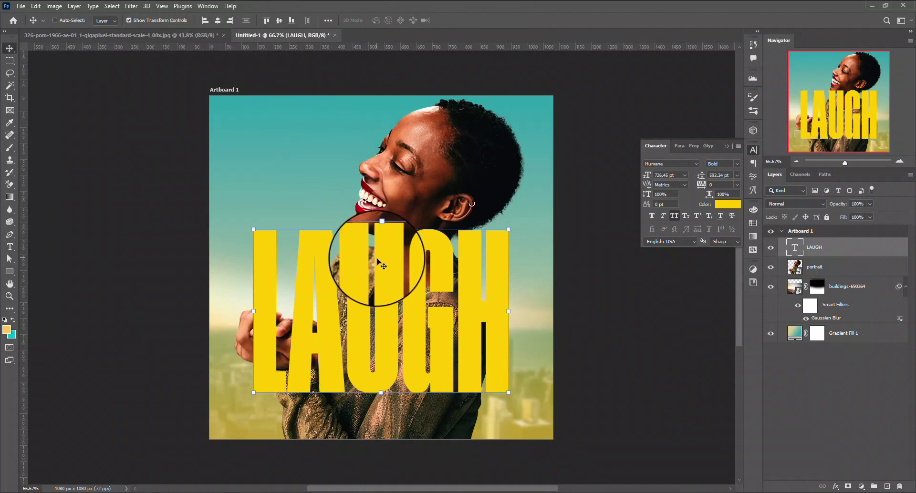
drag(377, 261, 377, 266)
click(814, 266)
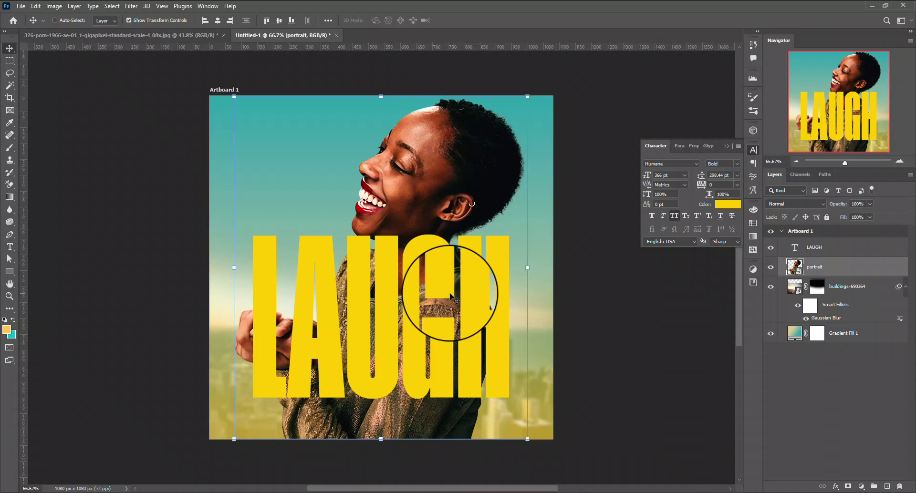
drag(450, 295, 428, 296)
Step: Change the LAUGH text colour to white #ffffff
click(843, 251)
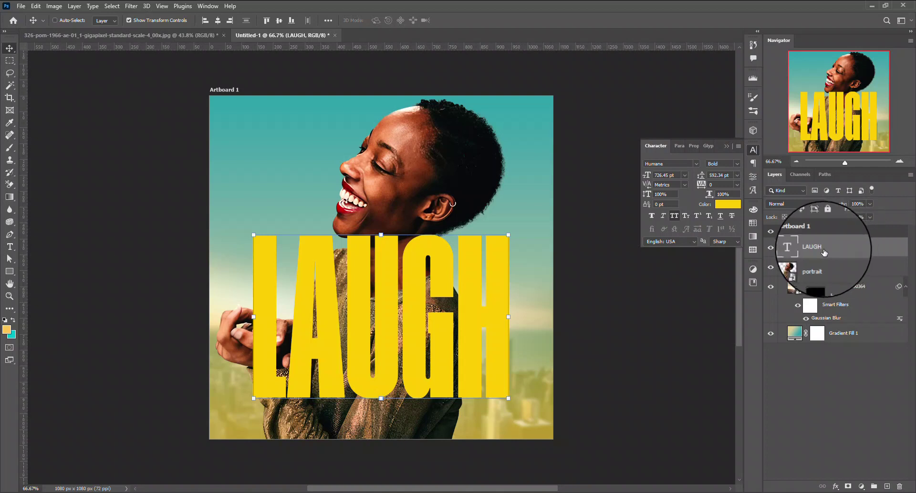
click(727, 204)
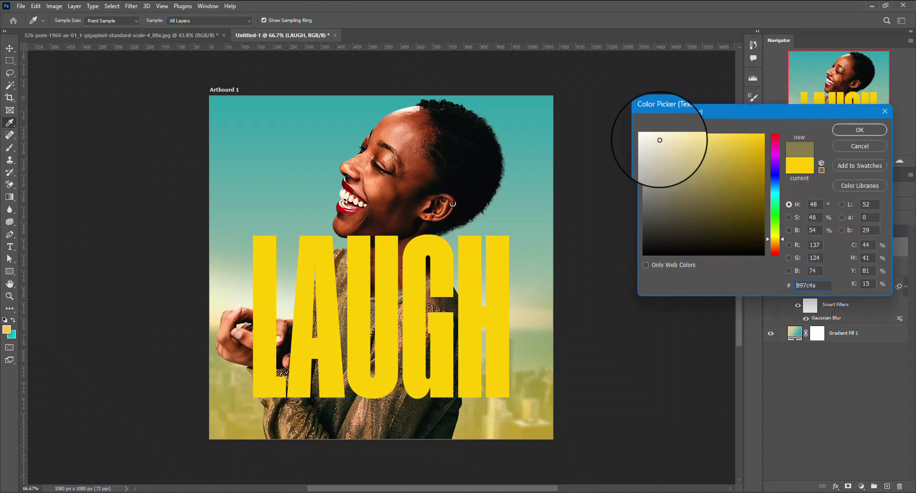
click(644, 135)
click(853, 135)
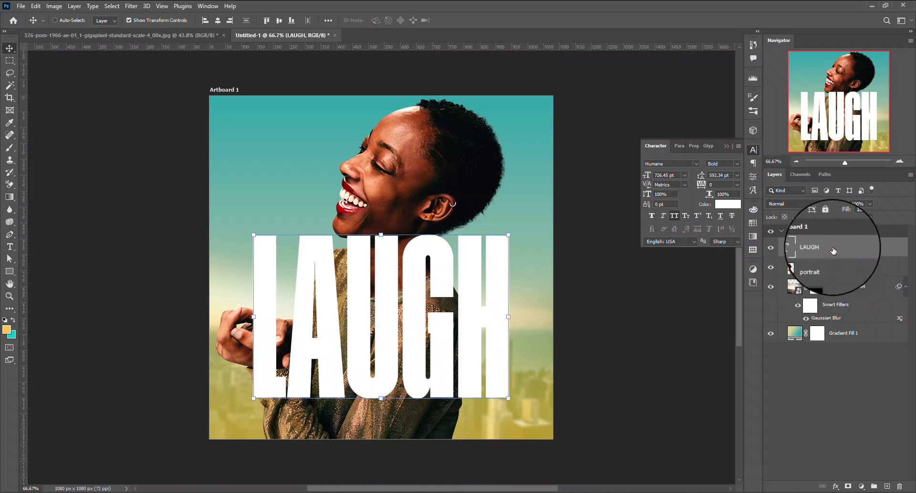
Step: Duplicate LAUGH beneath the portrait and give the original top LAUGH layer 0% fill
drag(834, 249, 831, 278)
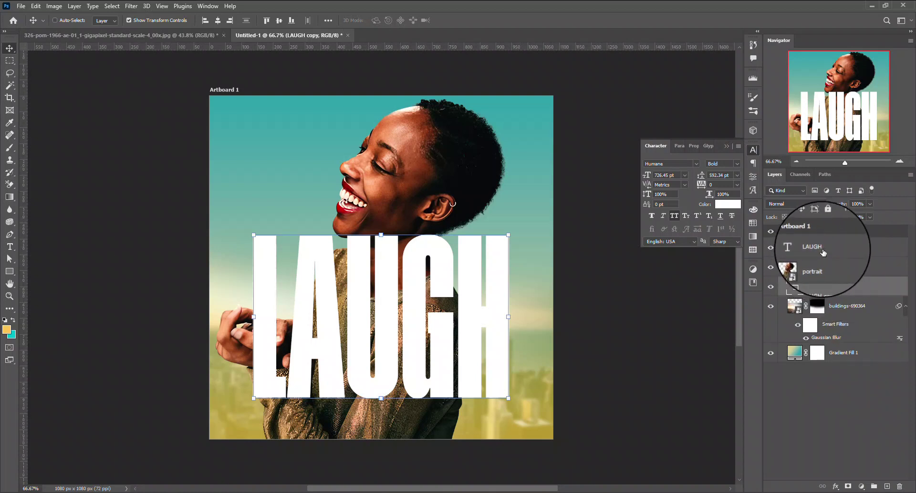
click(822, 252)
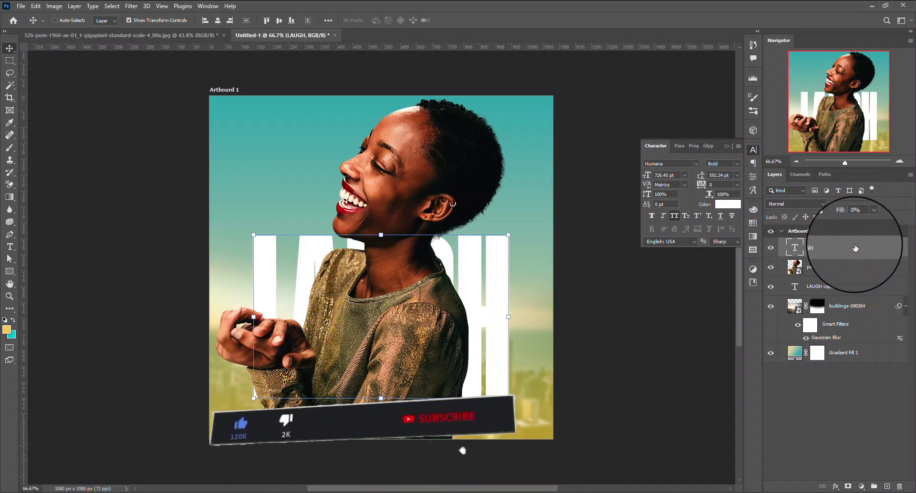
right_click(836, 246)
Step: Add a thin white (#ffffff) Overlay-mode stroke of about 10 px to the top LAUGH layer
click(797, 58)
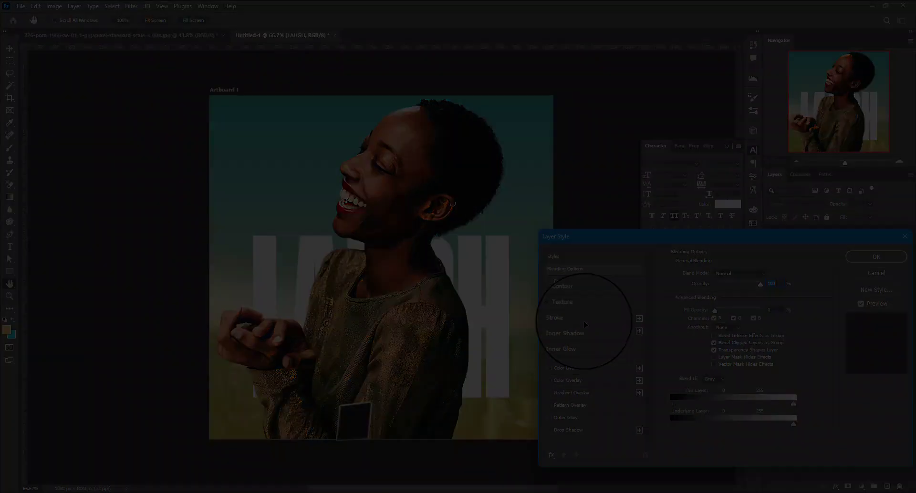
click(582, 321)
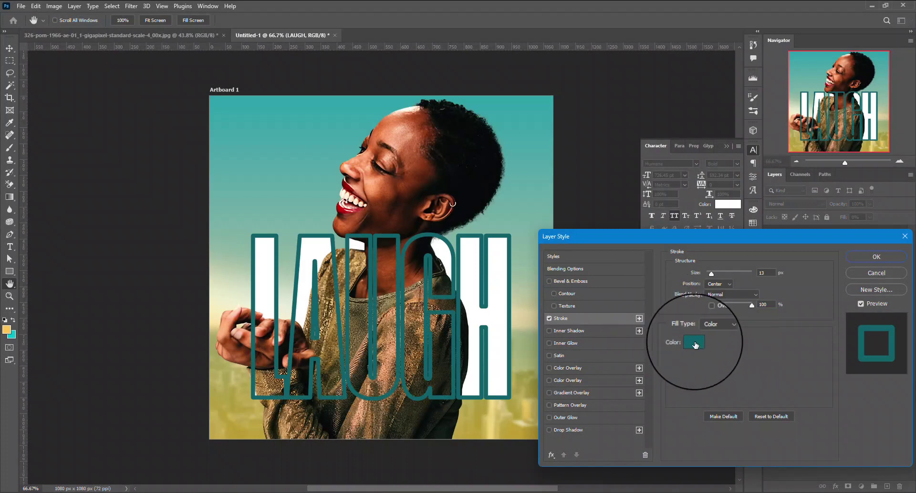
click(696, 344)
drag(675, 205, 627, 109)
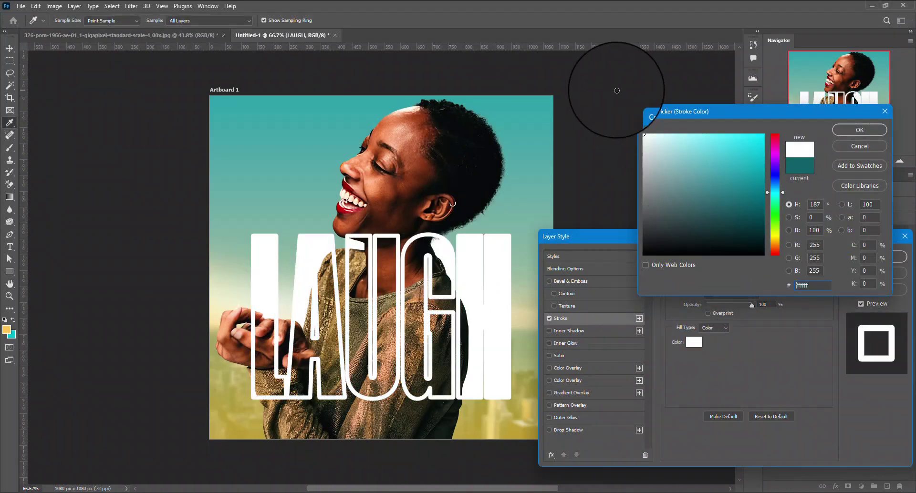
click(858, 130)
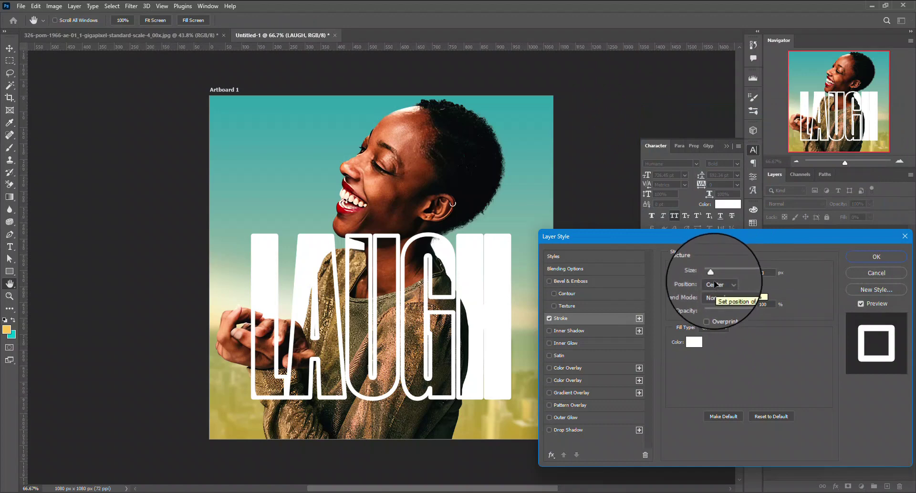
drag(712, 274, 710, 273)
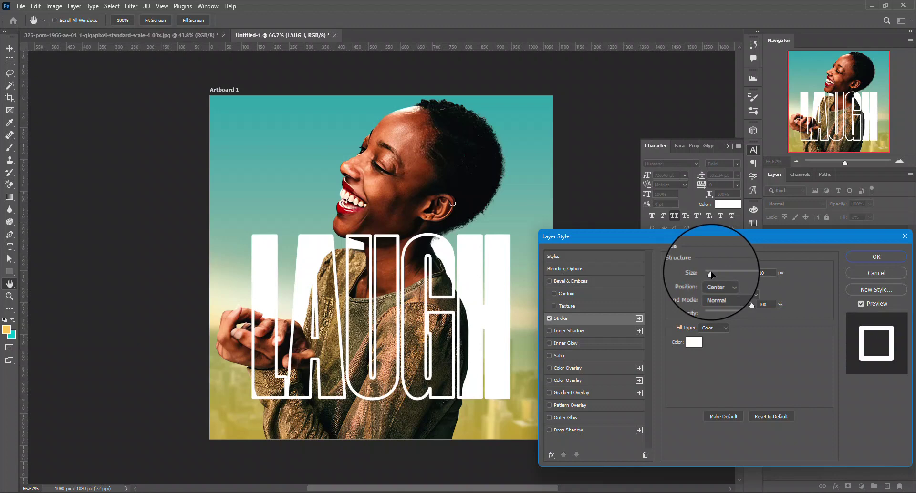
click(723, 295)
click(720, 369)
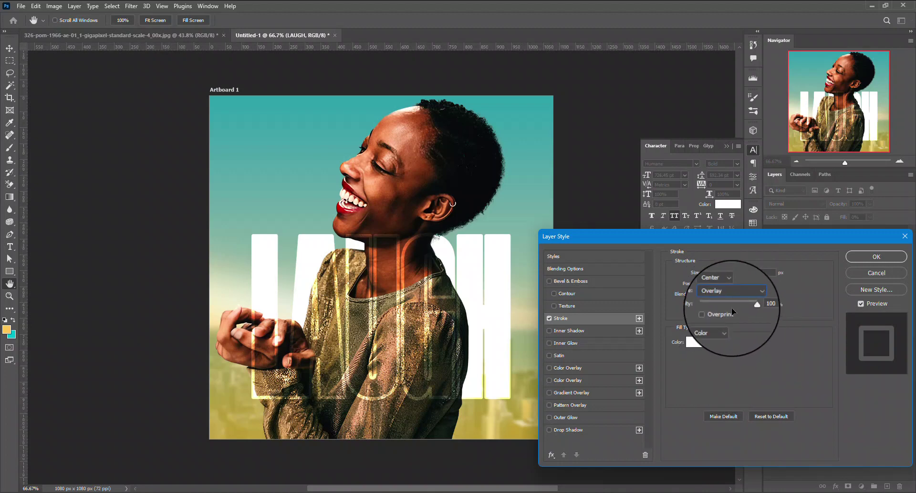
click(867, 258)
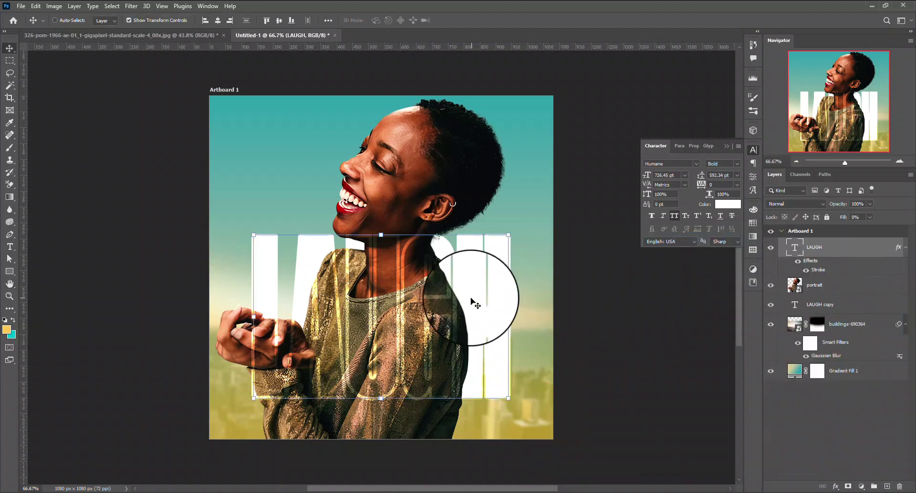
scroll(459, 303, down, 1)
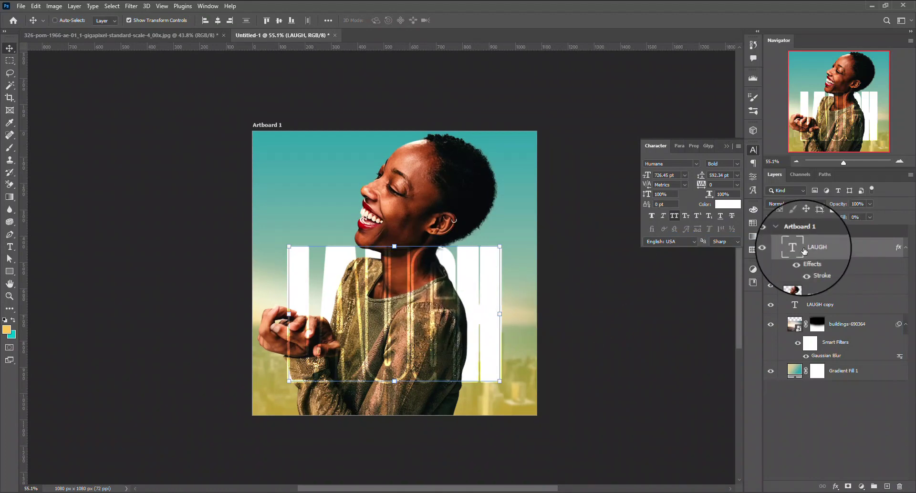
double_click(809, 271)
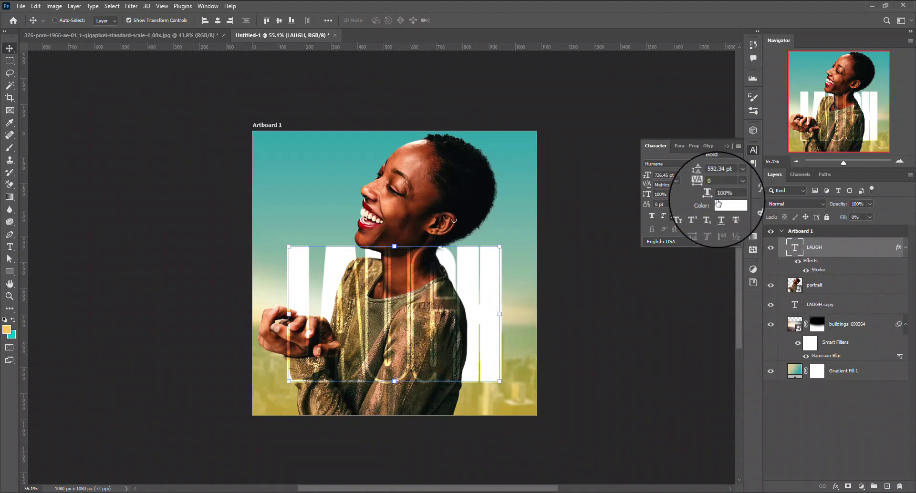
click(729, 294)
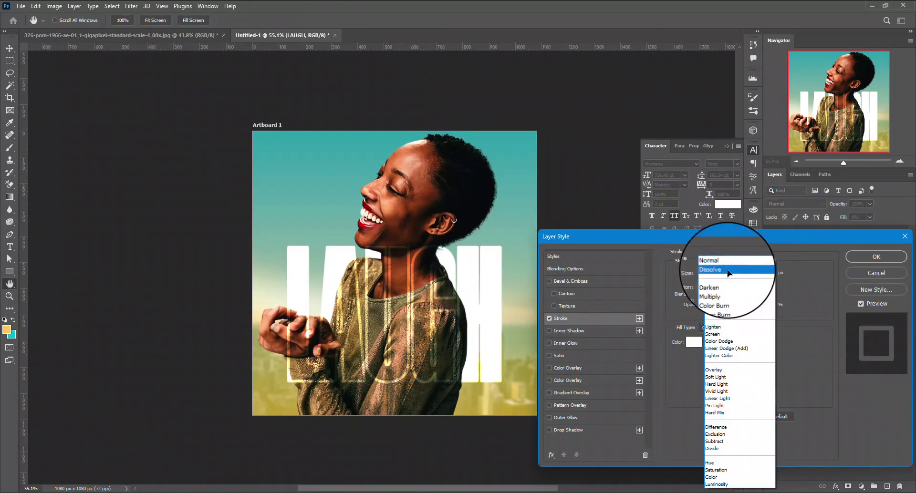
click(713, 262)
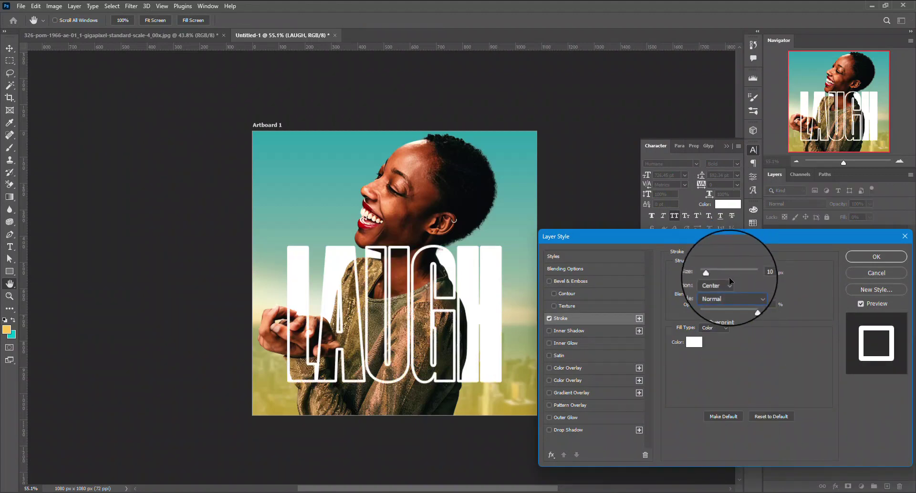
click(719, 304)
drag(721, 305, 753, 305)
click(876, 257)
key(v)
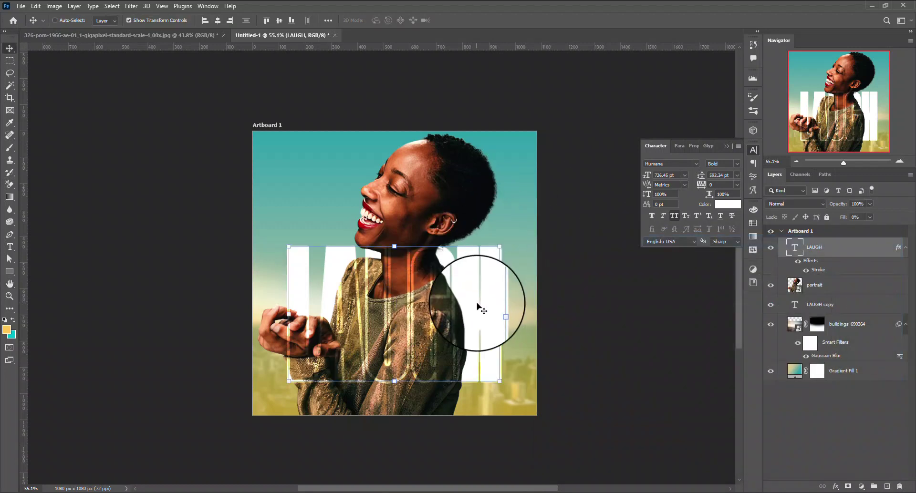
scroll(460, 304, down, 2)
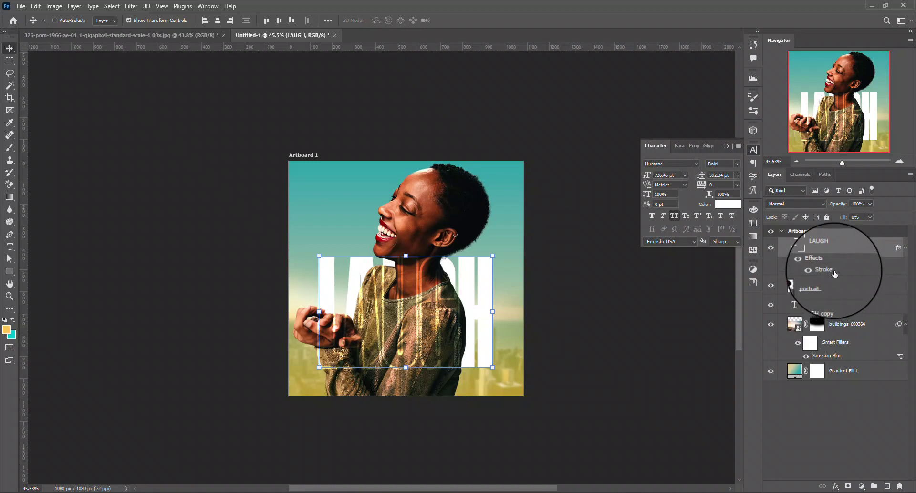
Step: Move the 10 px Overlay LAUGH stroke Inside the letters and add a drop shadow
double_click(835, 273)
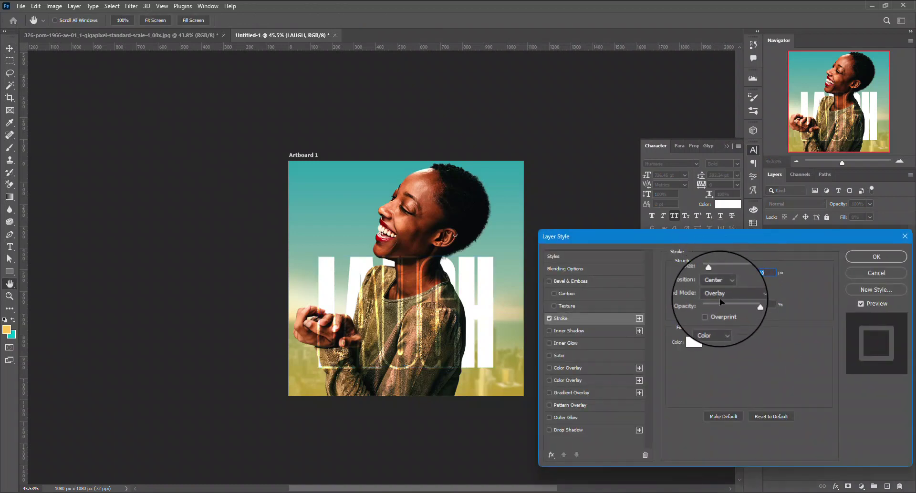
click(723, 293)
click(725, 263)
click(577, 430)
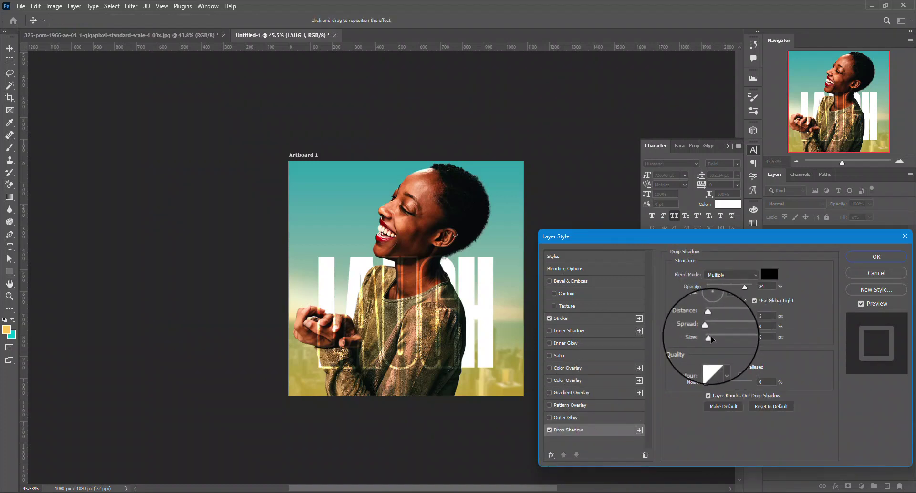
mouse_move(709, 337)
mouse_down()
mouse_move(719, 338)
mouse_move(712, 328)
mouse_up()
click(596, 318)
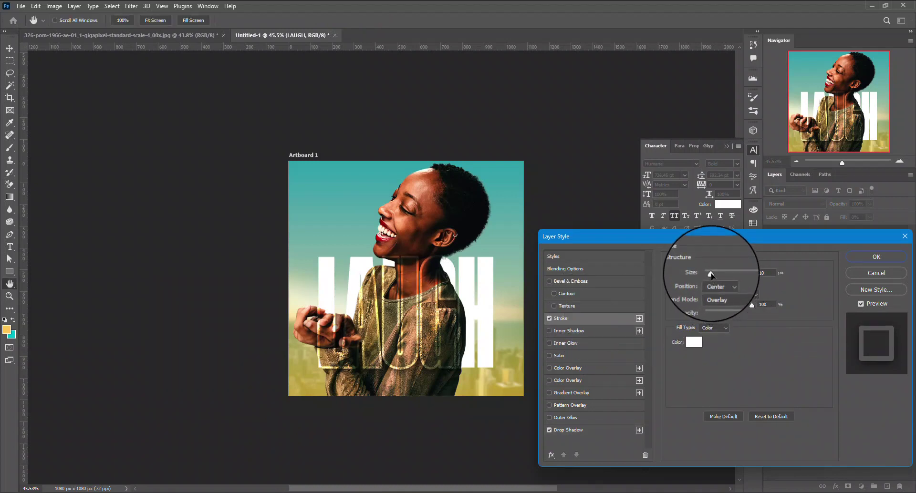
click(721, 286)
click(714, 300)
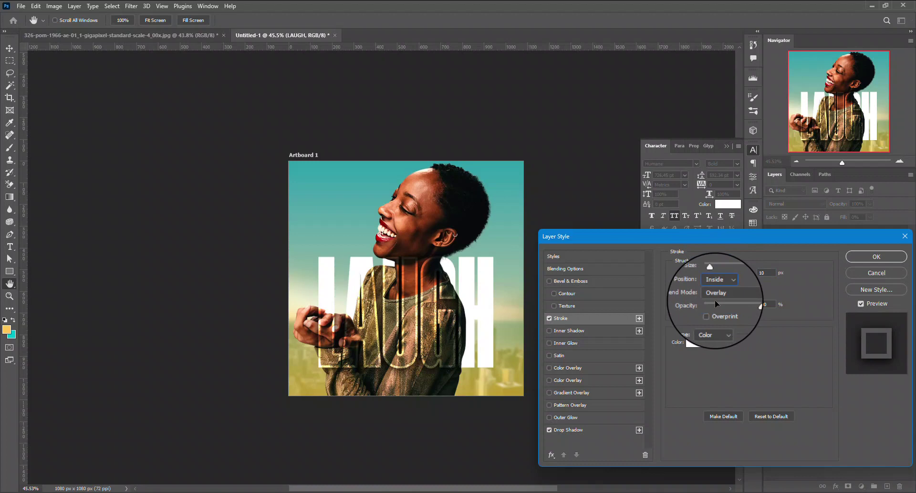
click(855, 257)
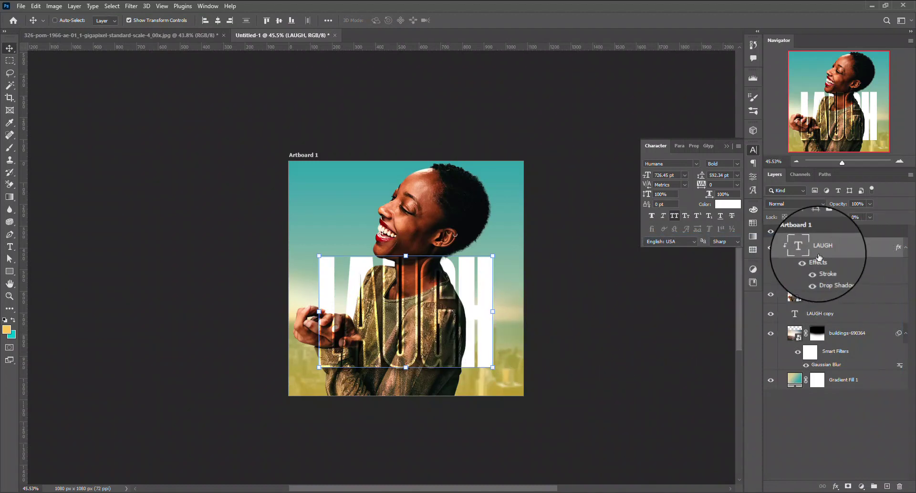
Step: Type white 'IT OFF' on the artboard in Monument Extended Ultrabold
key(t)
key(v)
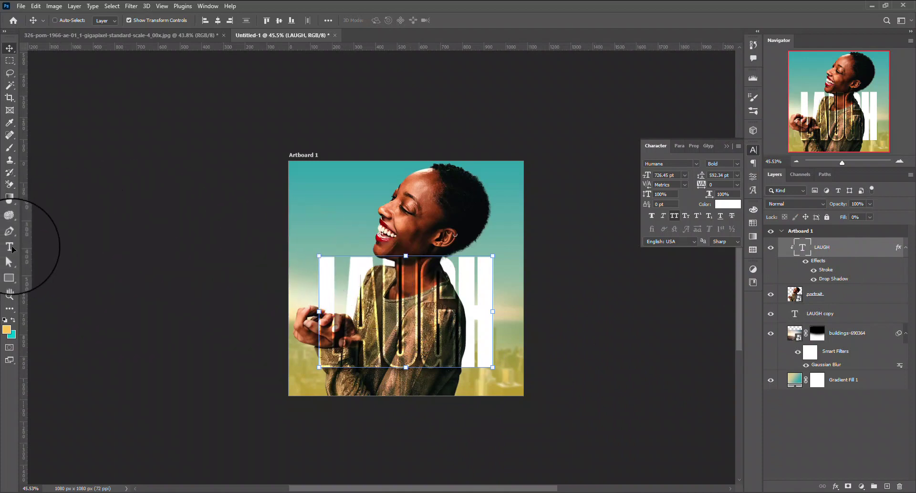
click(10, 247)
click(318, 206)
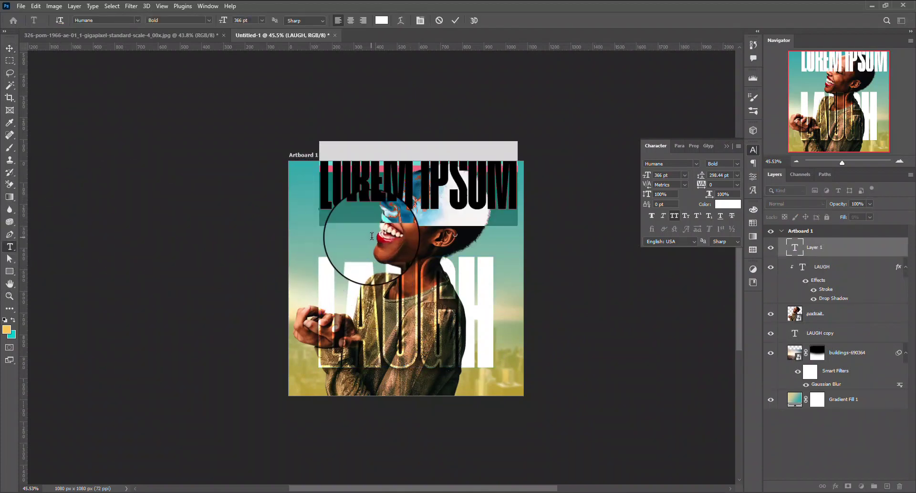
text(IT)
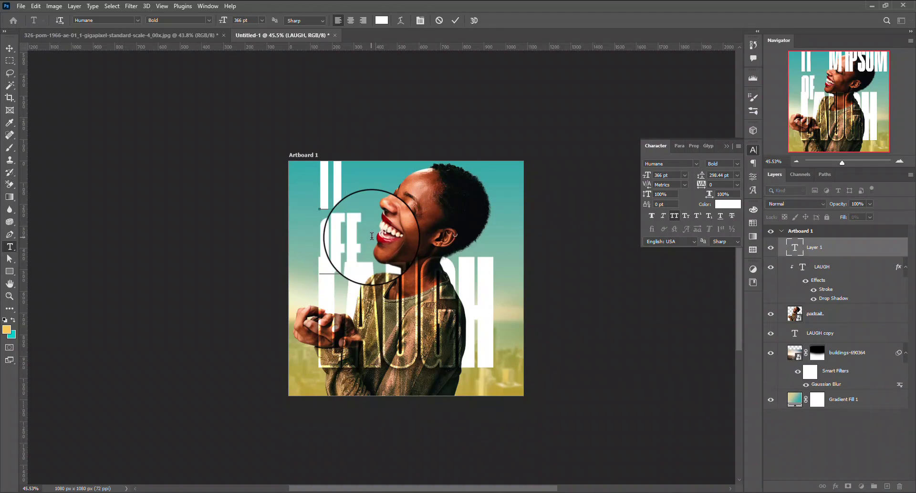
click(696, 163)
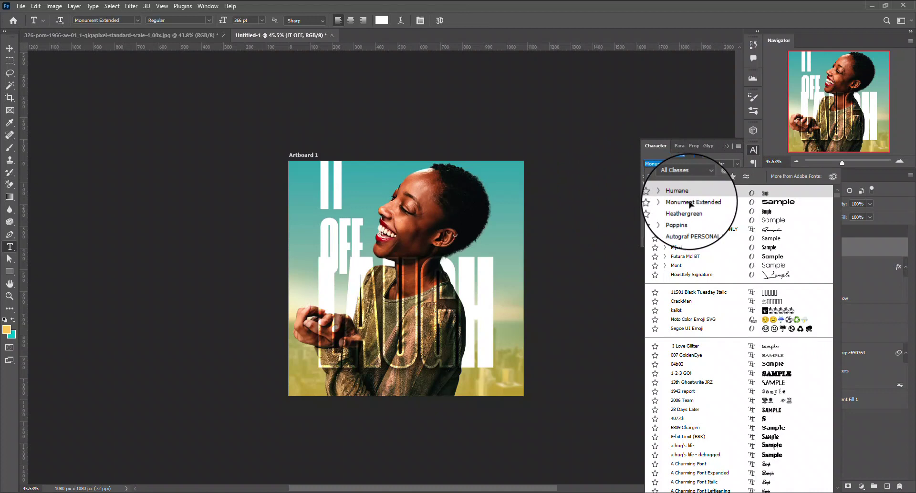
click(690, 203)
click(734, 161)
click(738, 180)
Step: Shrink IT OFF to about 19% and place it at LAUGH's lower right
click(10, 48)
drag(511, 153, 475, 353)
click(473, 21)
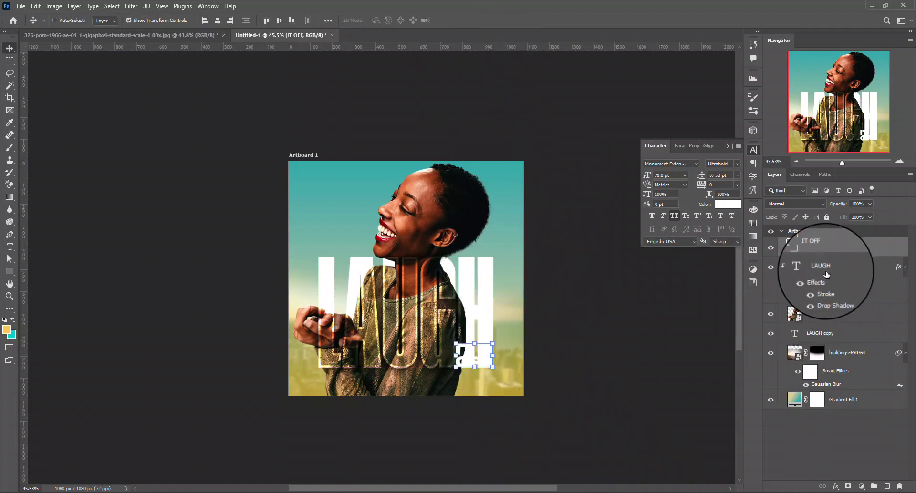
Step: Draw a rectangle over LAUGH's lower right corner and hide it
click(10, 272)
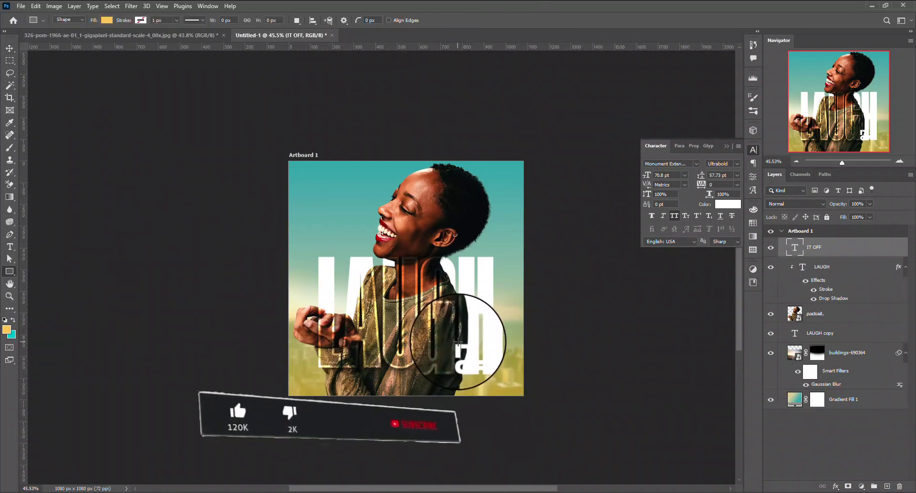
drag(456, 341, 500, 375)
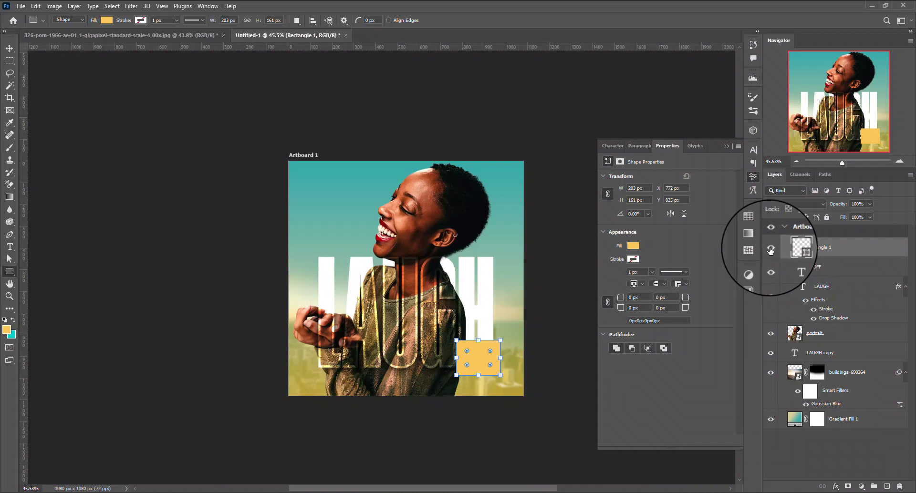
click(770, 249)
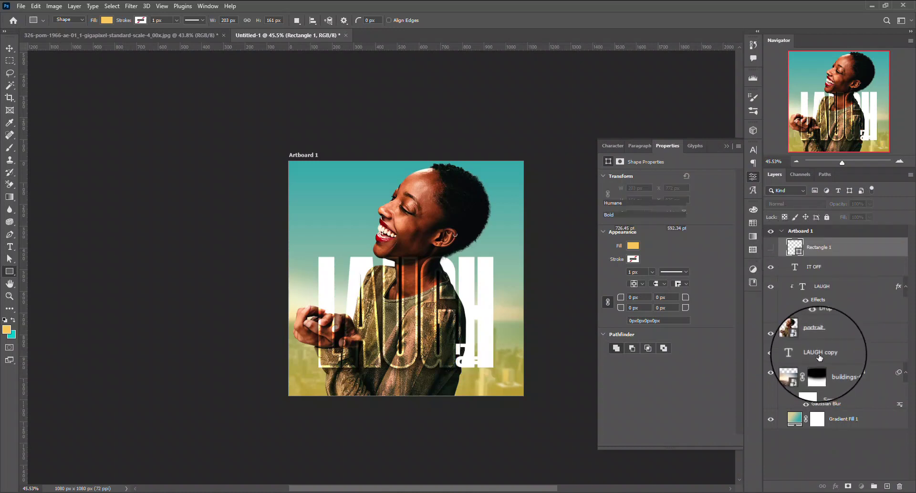
Step: Add a layer mask to LAUGH copy and load the rectangle's outline as a selection
click(820, 356)
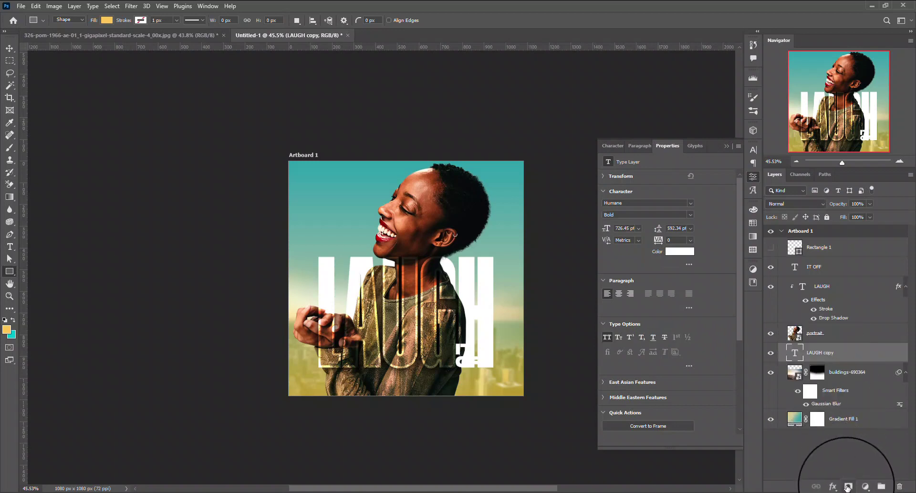
click(847, 486)
click(818, 353)
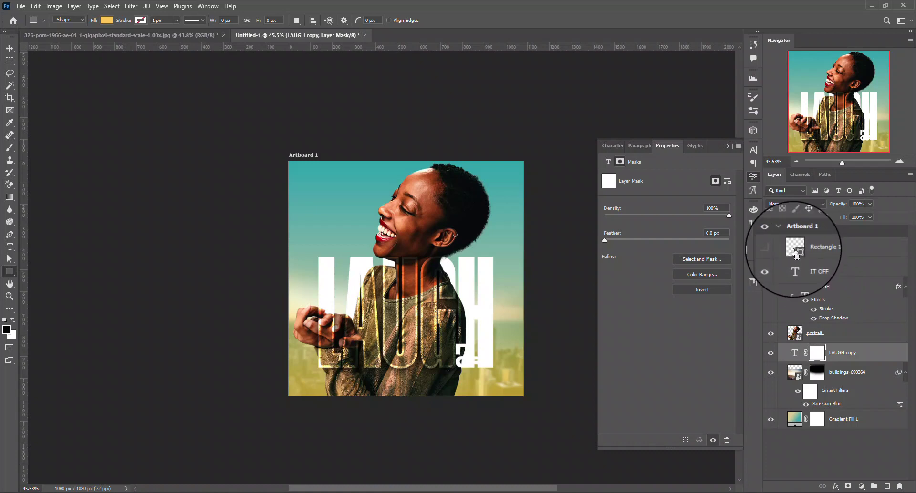
ctrl+click(794, 248)
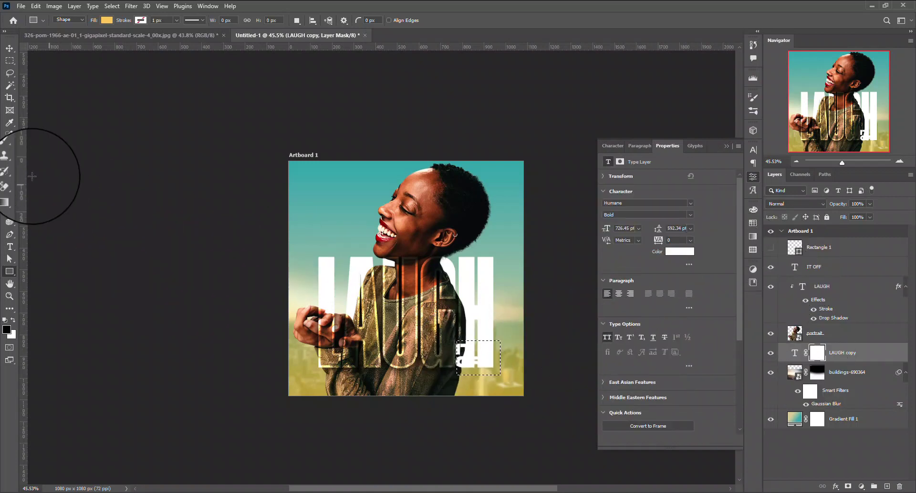
Step: Select a Hard Round brush at 88 px
click(10, 149)
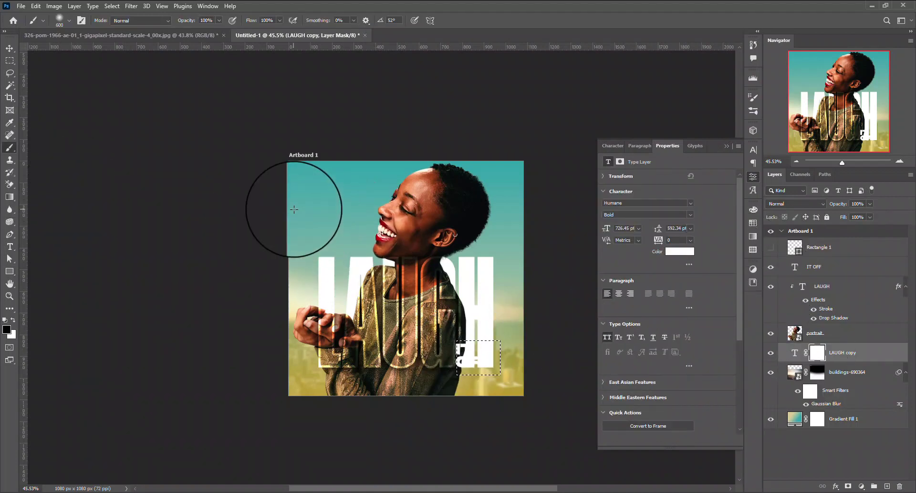
click(63, 21)
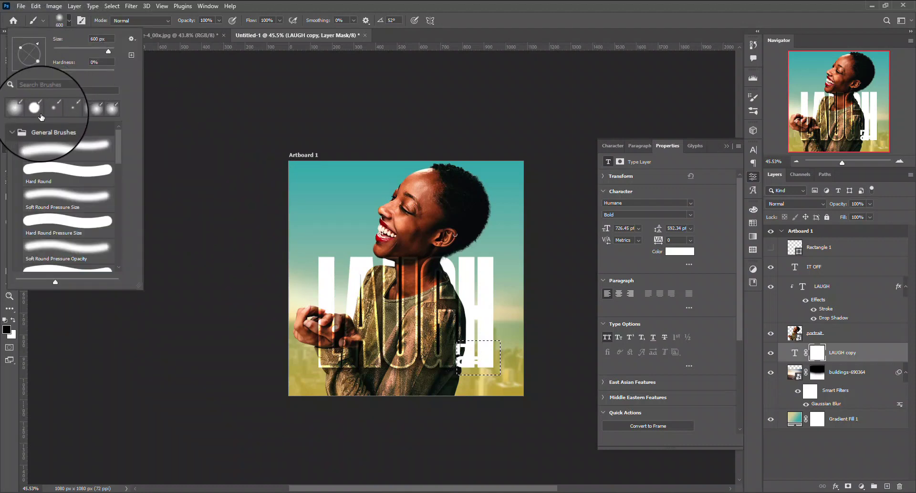
click(49, 171)
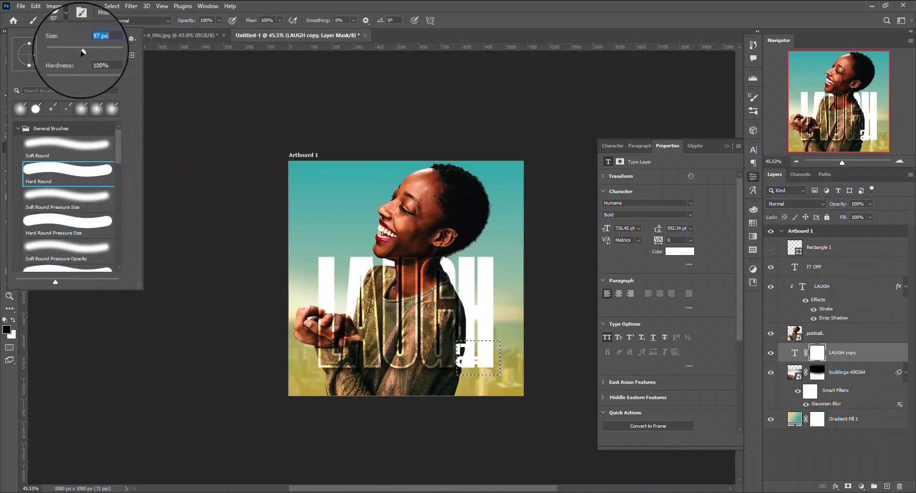
drag(83, 52, 80, 51)
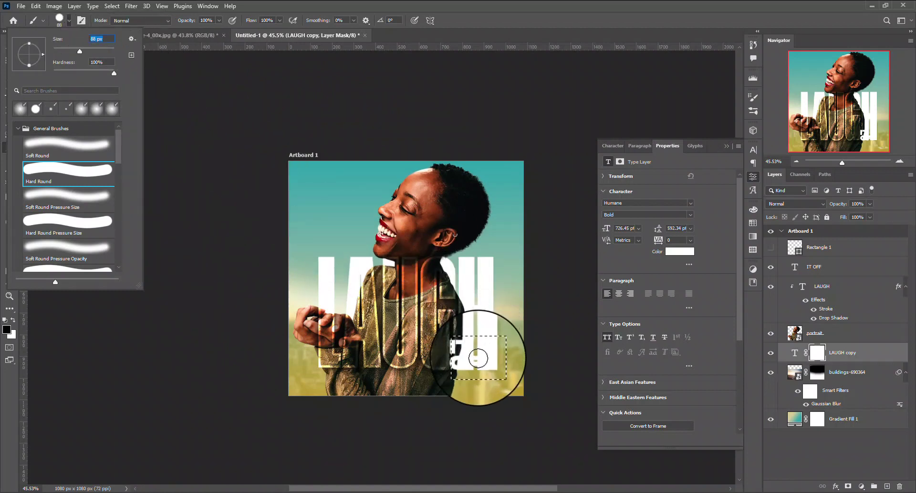
click(461, 98)
Step: Paint black on the LAUGH copy mask inside the selection, then deselect
scroll(470, 281, up, 3)
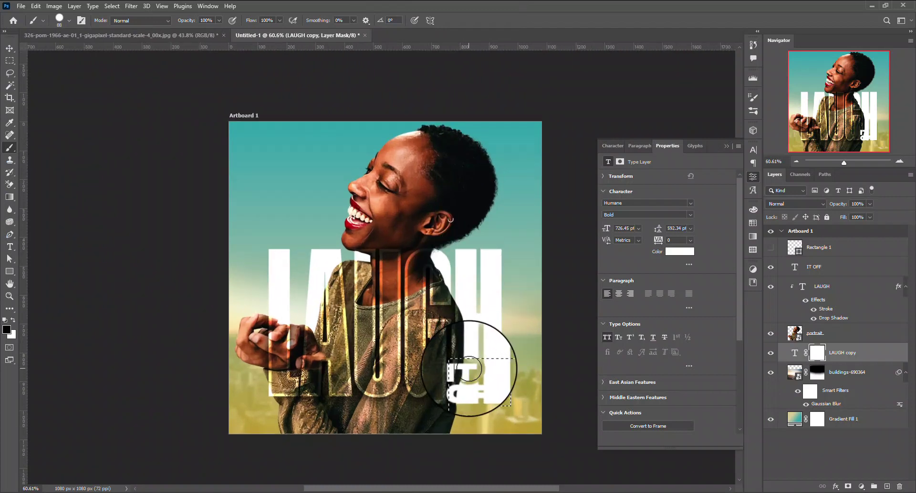
mouse_move(485, 365)
mouse_down()
mouse_move(491, 398)
mouse_move(485, 384)
mouse_move(467, 386)
mouse_up()
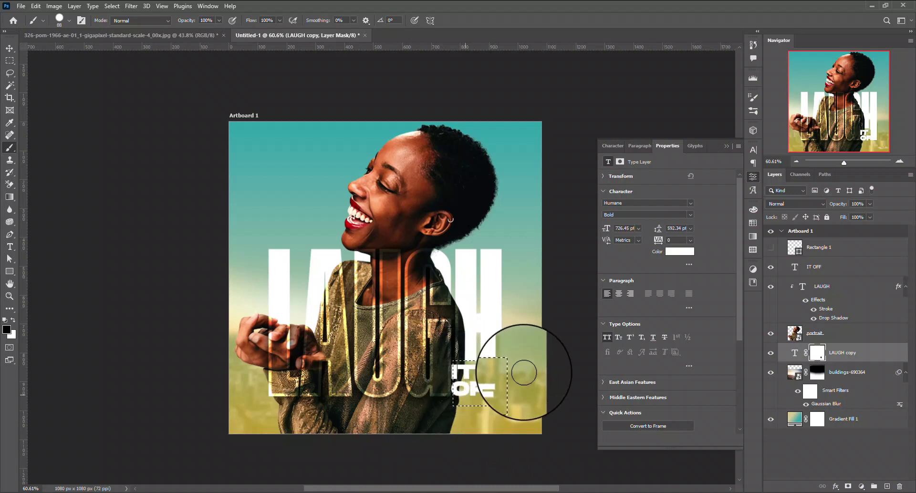
key(ctrl+d)
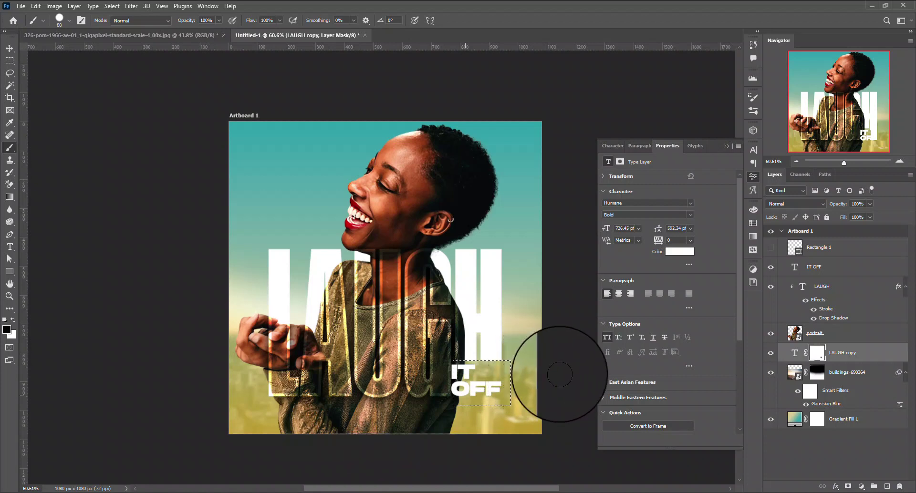
key(ctrl+d)
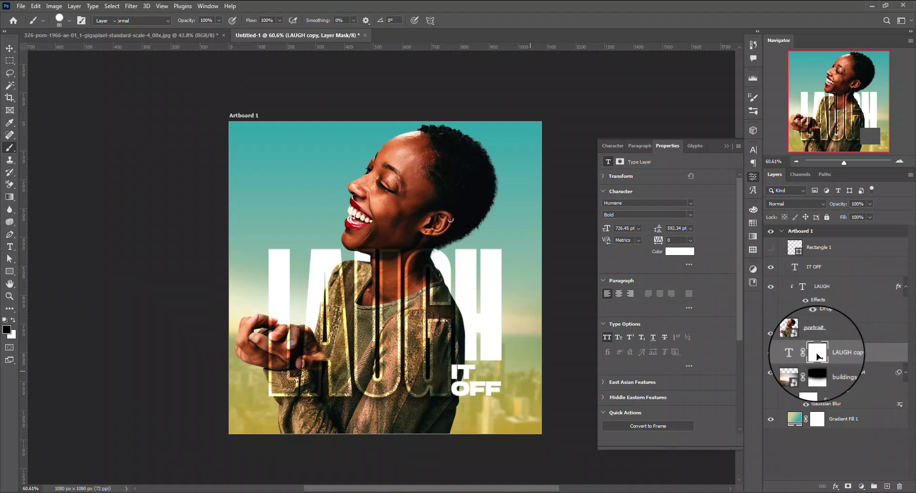
key(v)
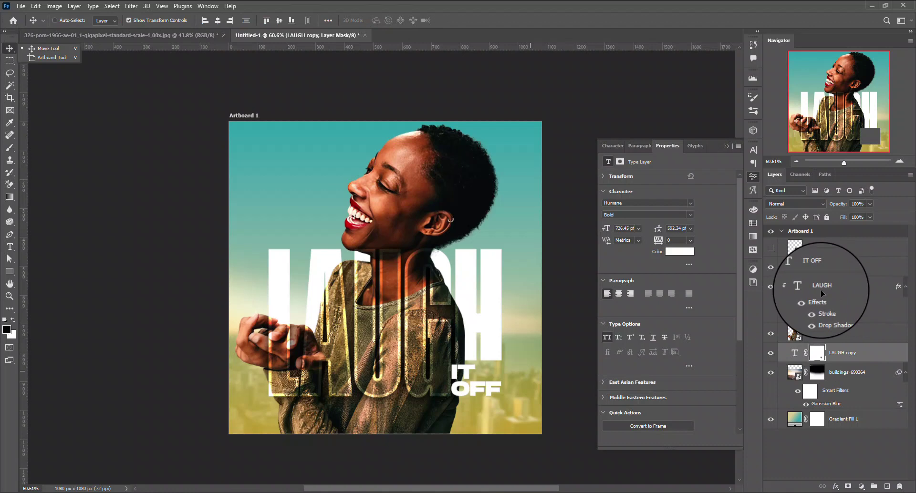
Step: Scale the portrait layer to about 55.37% and position it over the LAUGH lettering
click(816, 354)
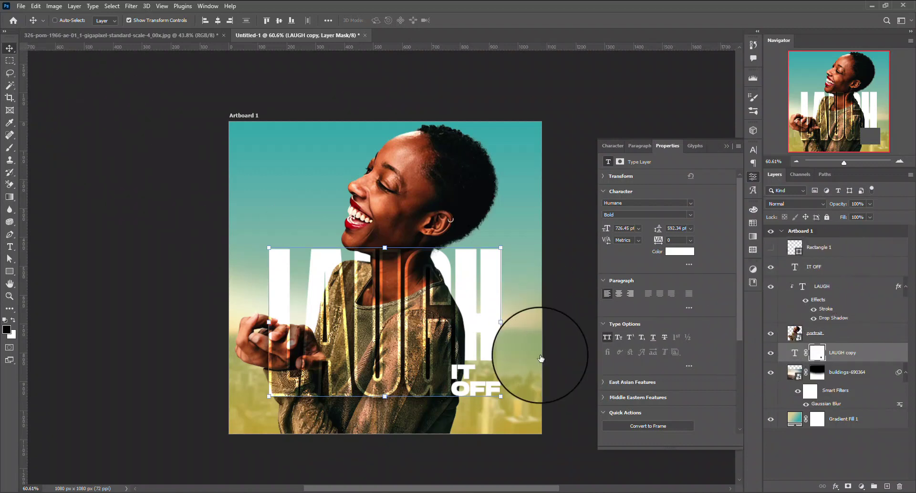
key(alt+bracketright)
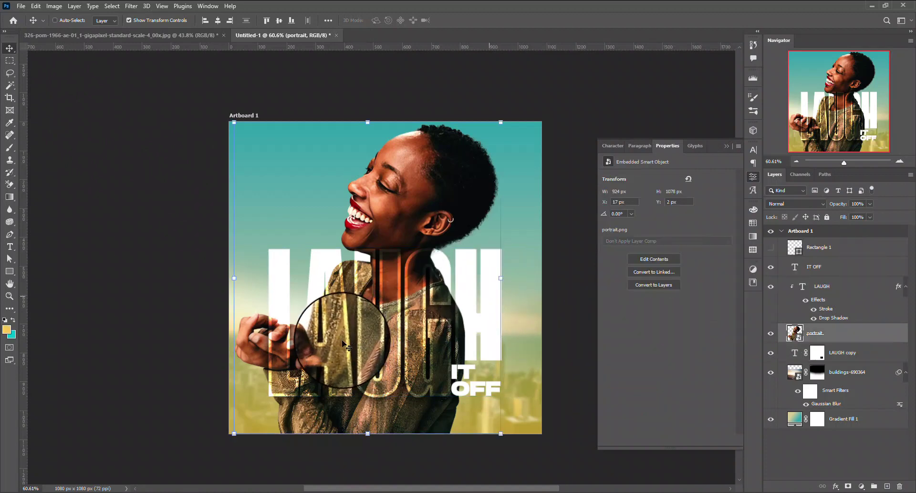
drag(342, 341, 344, 343)
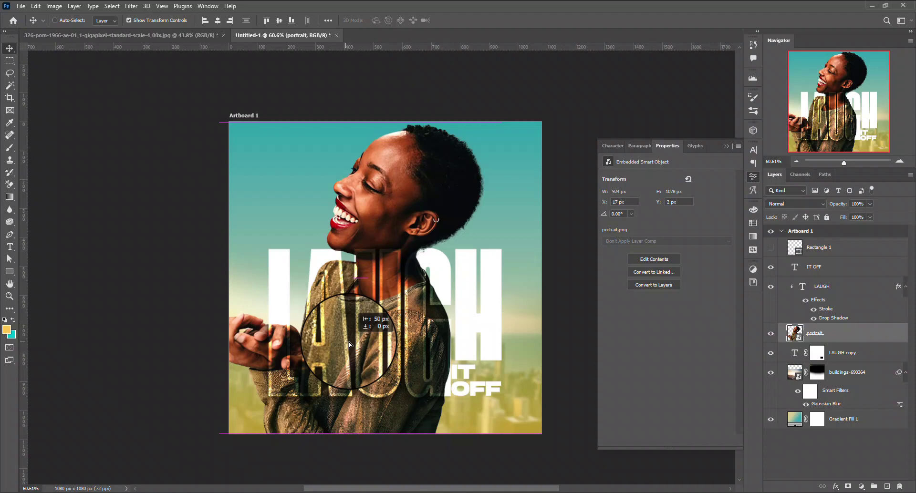
drag(349, 342, 356, 342)
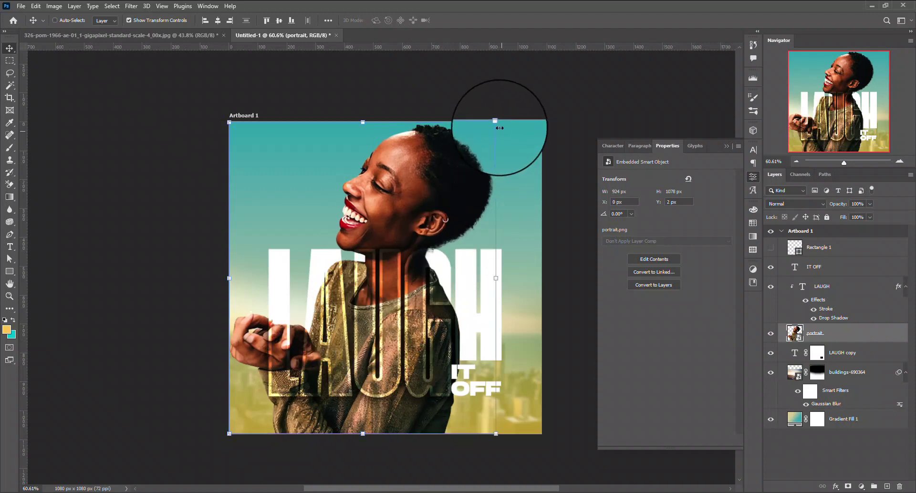
mouse_move(496, 119)
mouse_down()
mouse_move(501, 103)
mouse_move(509, 115)
mouse_move(531, 100)
mouse_move(510, 111)
mouse_up()
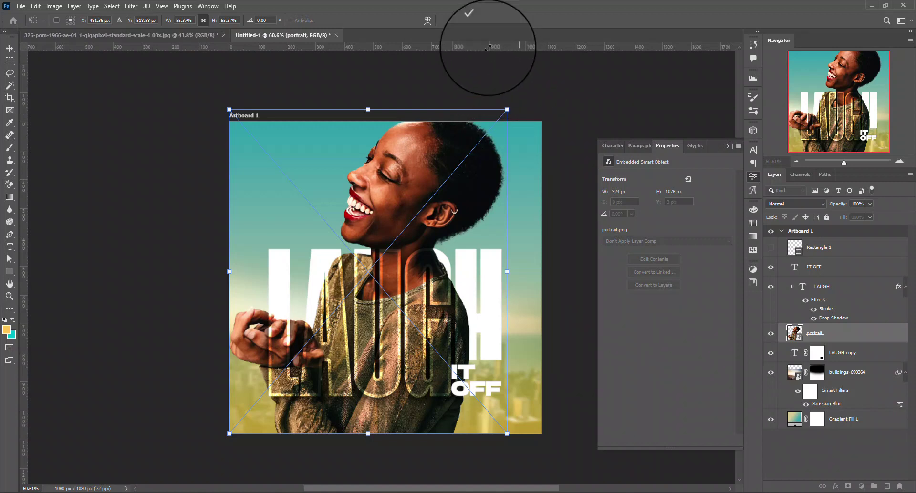
click(473, 20)
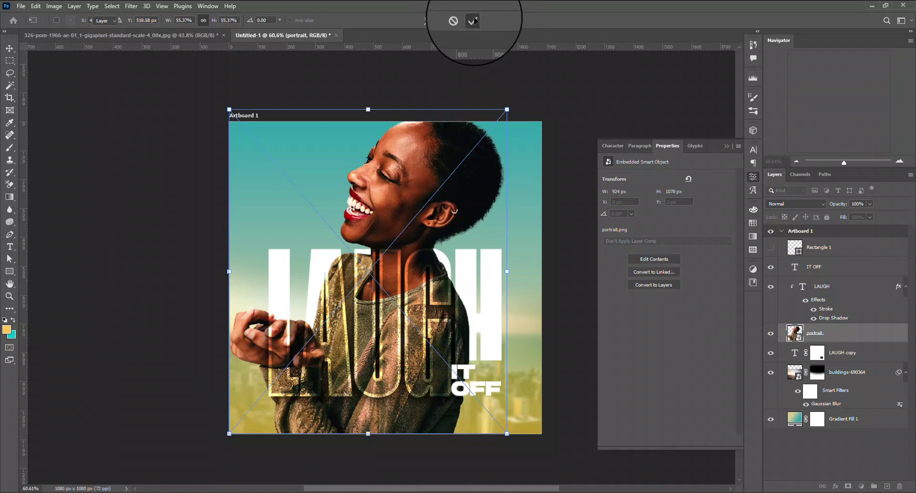
Step: Commit the portrait resize and set Gradient Fill 1's angle to 34.09°
click(794, 420)
double_click(793, 421)
click(667, 158)
drag(671, 155, 669, 158)
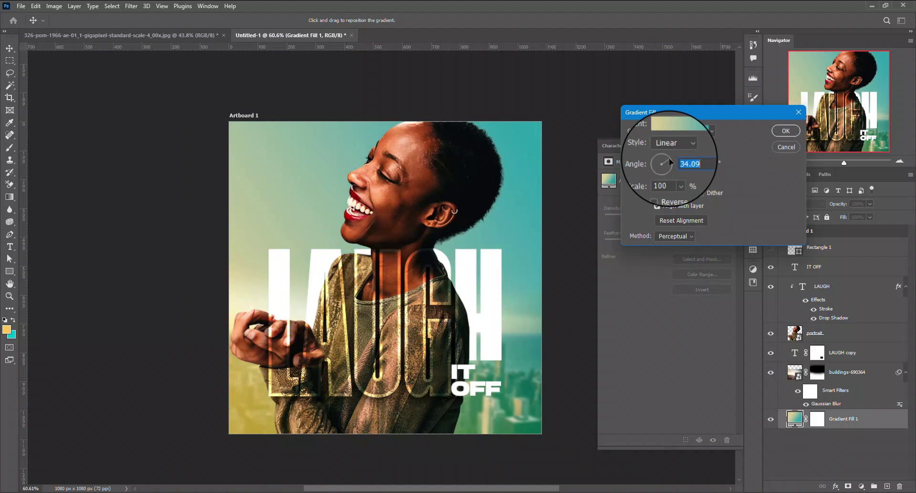
click(786, 131)
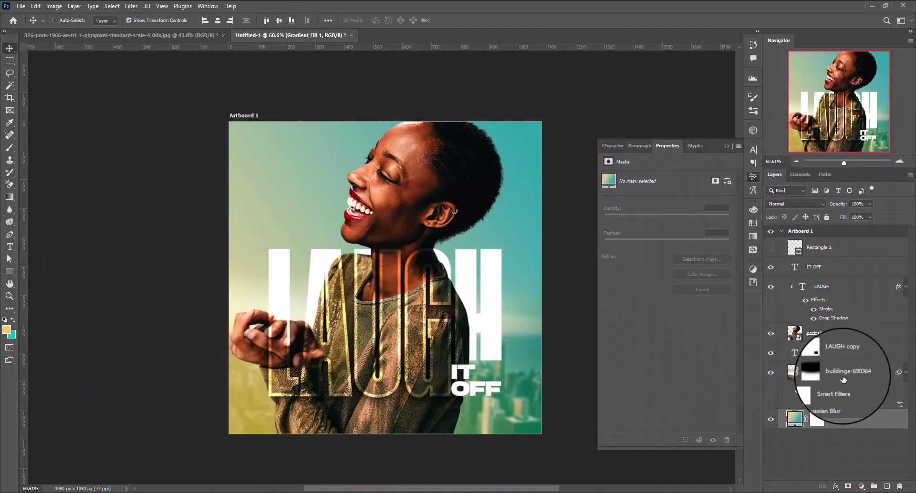
Step: Paint a soft round yellow spot on a new layer above IT OFF
click(839, 276)
click(886, 487)
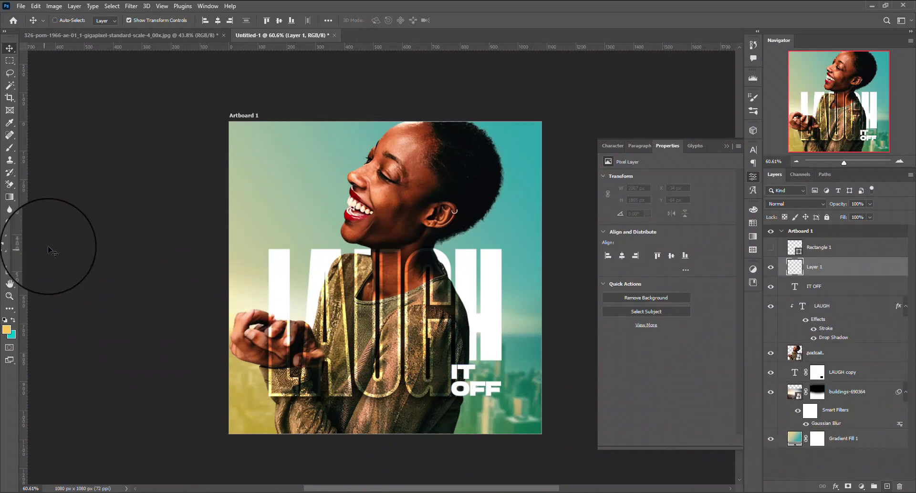
click(10, 147)
click(330, 309)
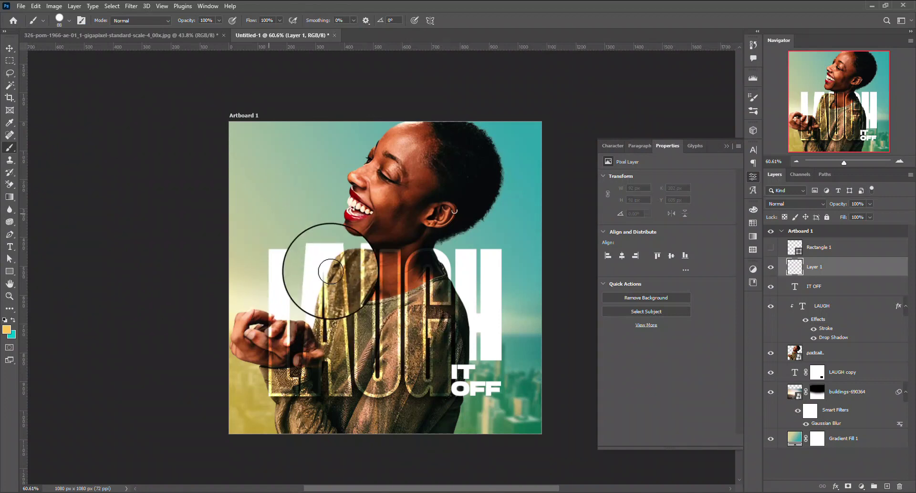
right_click(358, 281)
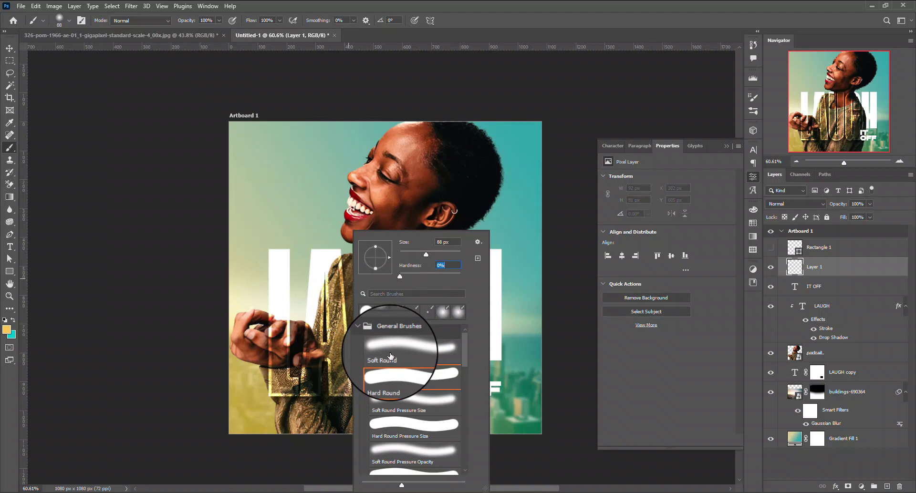
click(414, 351)
click(270, 329)
click(324, 339)
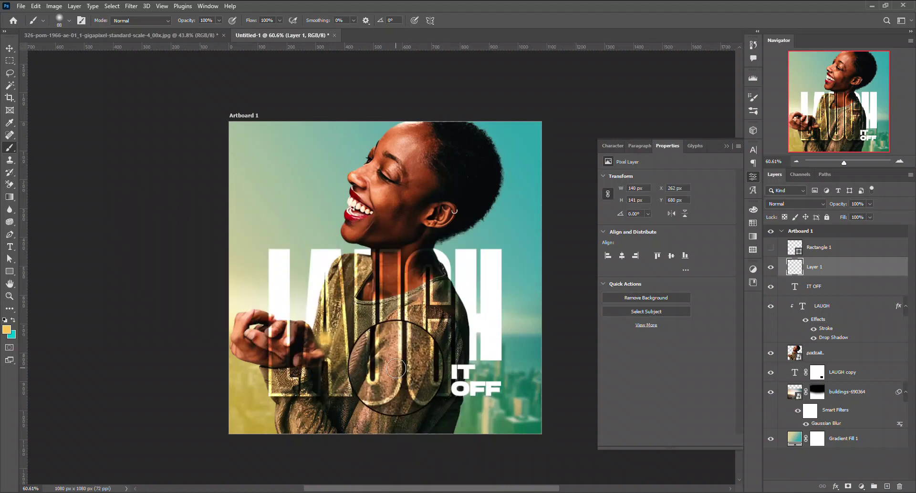
Step: Scale the yellow spot into a huge glow over the lower left and set its blend mode
click(10, 48)
drag(345, 338, 370, 345)
click(473, 20)
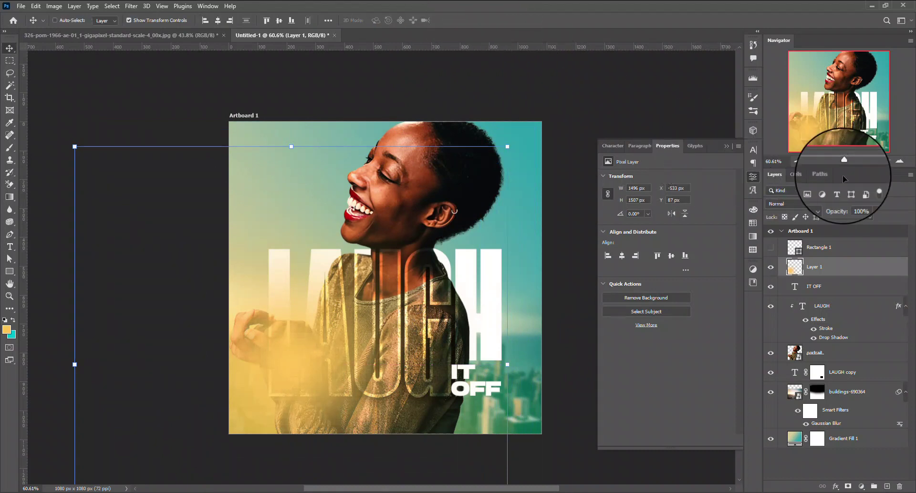
click(808, 206)
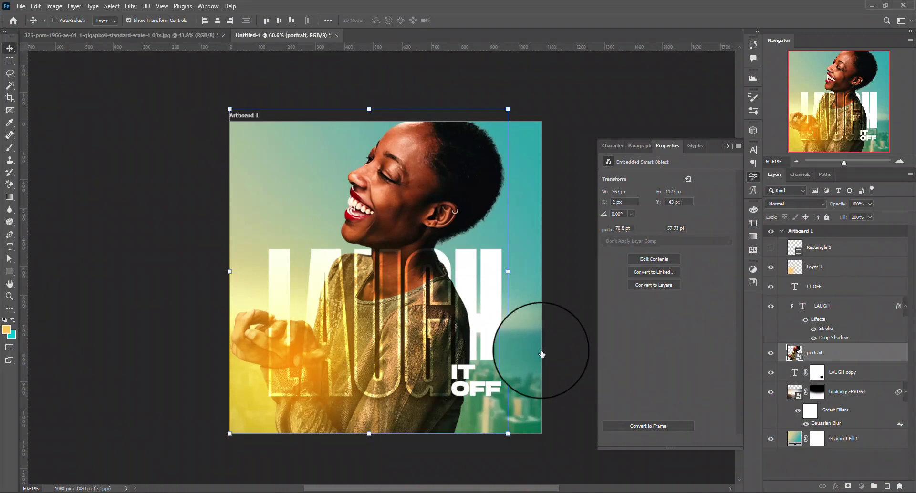
Step: Color IT OFF with a yellow sampled from the photo and nudge it 9 px right
click(680, 251)
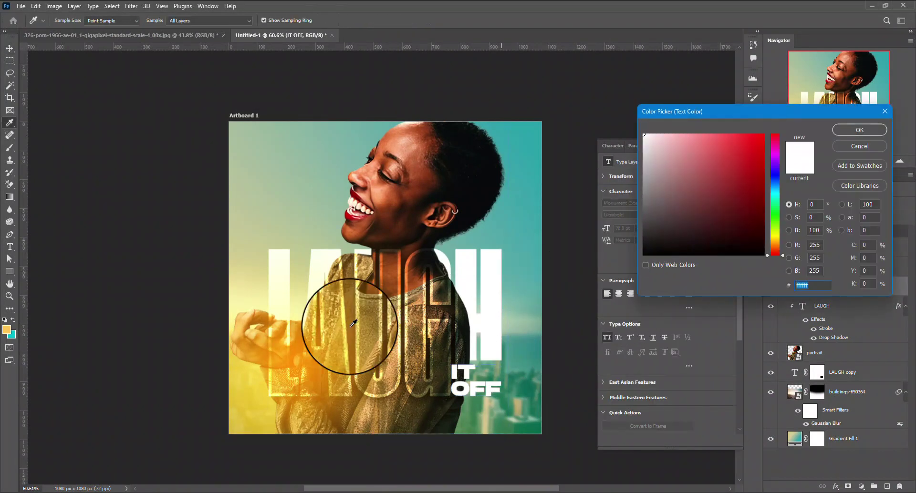
drag(299, 352, 845, 135)
click(844, 134)
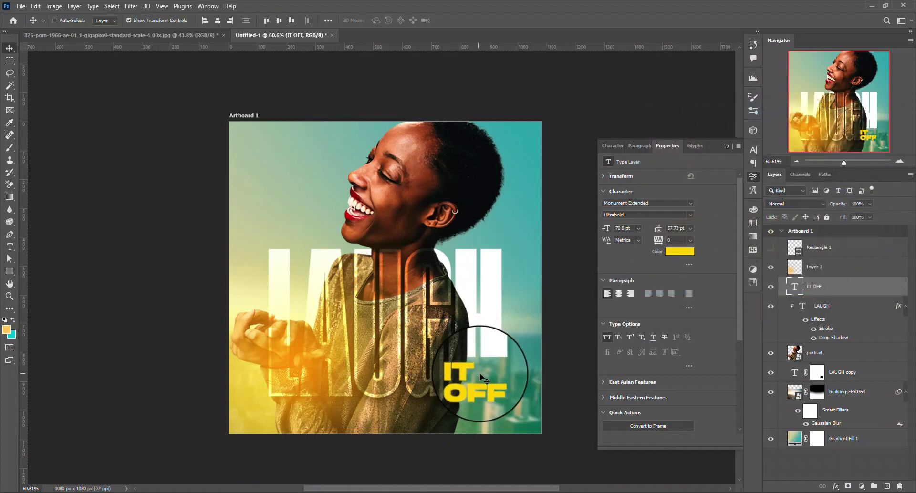
mouse_move(478, 374)
mouse_down()
mouse_move(501, 374)
mouse_move(477, 374)
mouse_move(489, 374)
mouse_up()
click(584, 315)
Step: Drag Asset 241.png from Explorer onto the poster as the logo
mouse_move(305, 491)
click(218, 460)
drag(286, 210, 186, 125)
drag(145, 101, 308, 158)
Step: Commit the logo in the top-left corner and give it a Hue/Saturation filter at Lightness +100
click(472, 20)
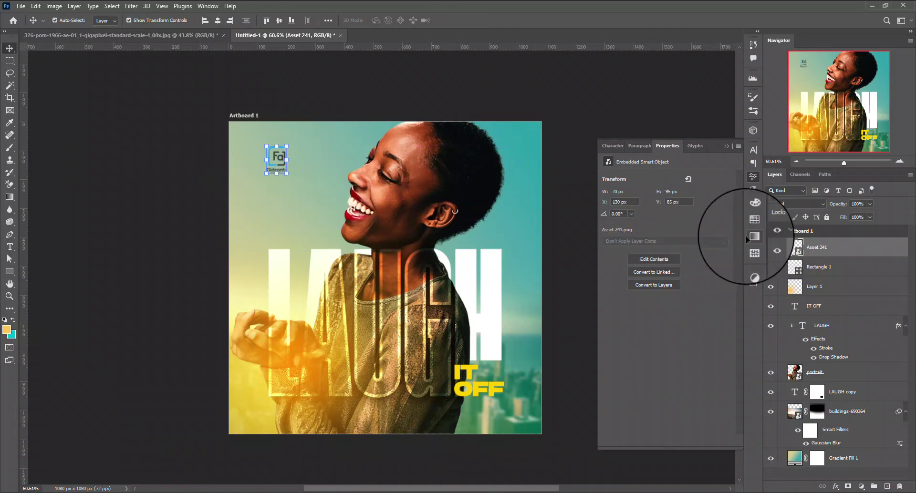
key(ctrl+u)
drag(431, 213, 486, 210)
drag(400, 211, 389, 215)
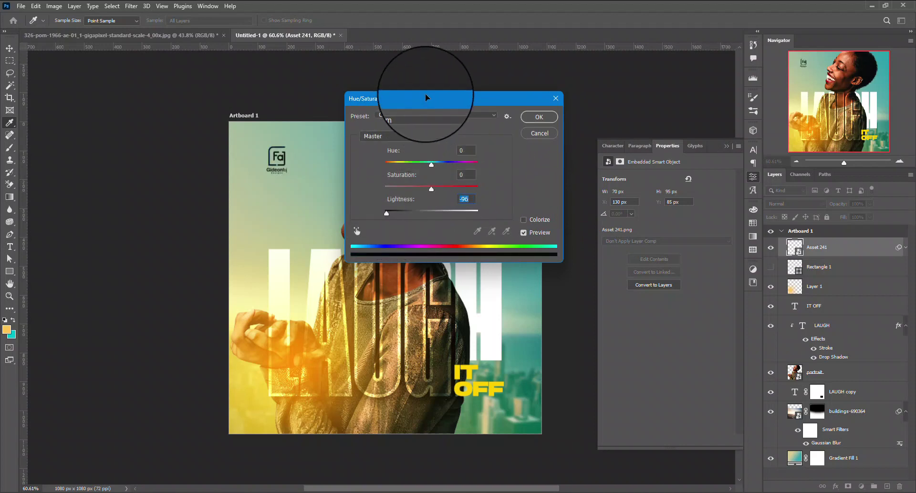
drag(425, 95, 482, 99)
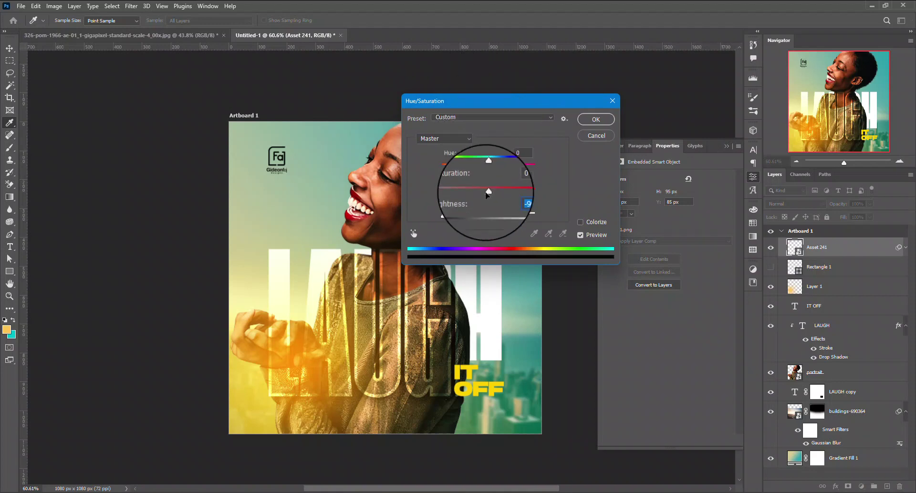
drag(443, 215, 558, 212)
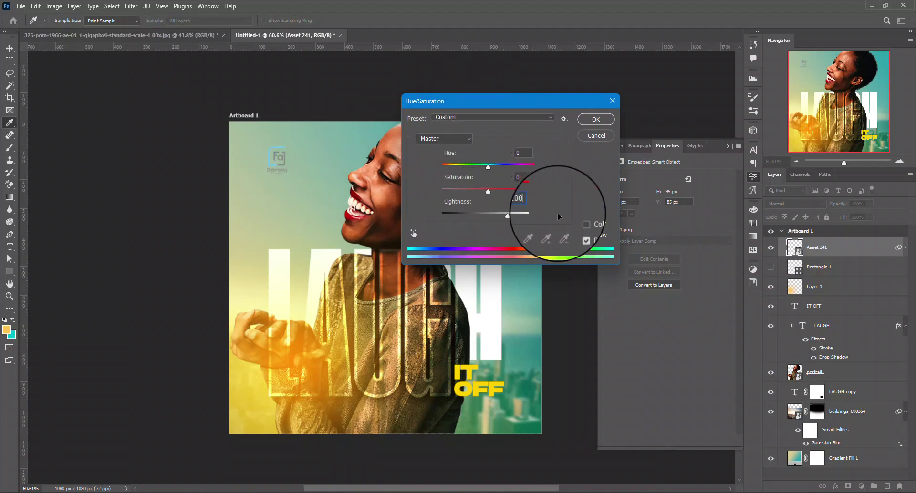
click(595, 120)
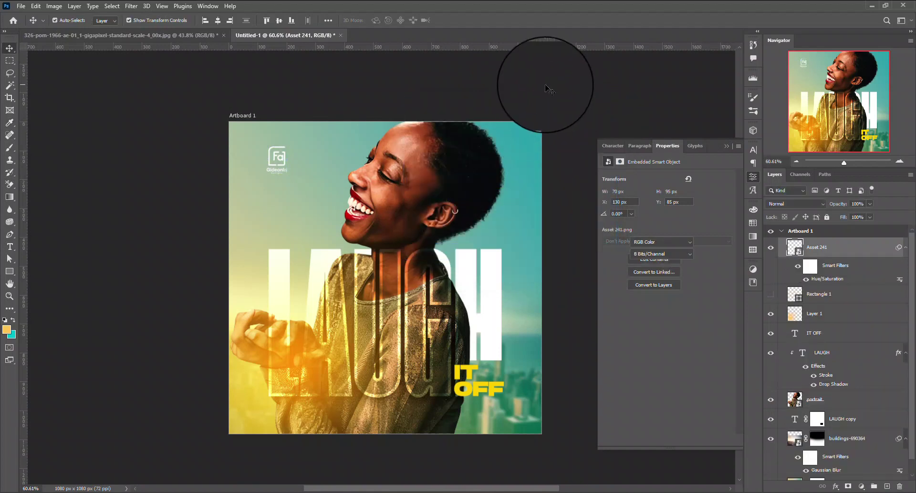
key(v)
scroll(453, 162, down, 2)
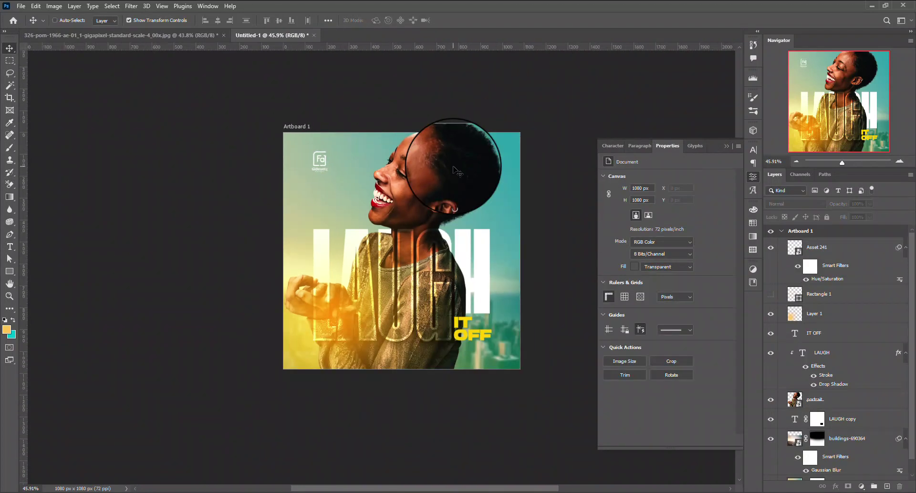
Step: Change the logo's Hue/Saturation Lightness to -100, turning it solid black
click(821, 281)
key(i)
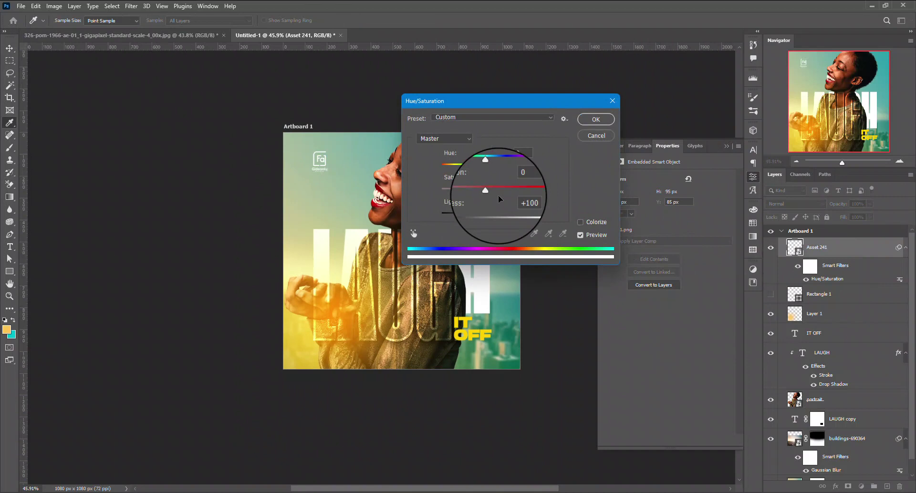
drag(533, 215, 457, 213)
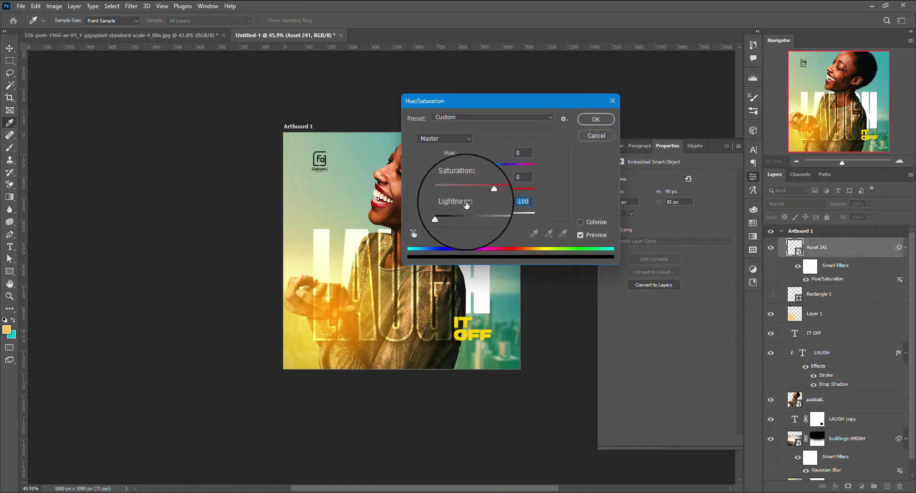
click(595, 119)
key(v)
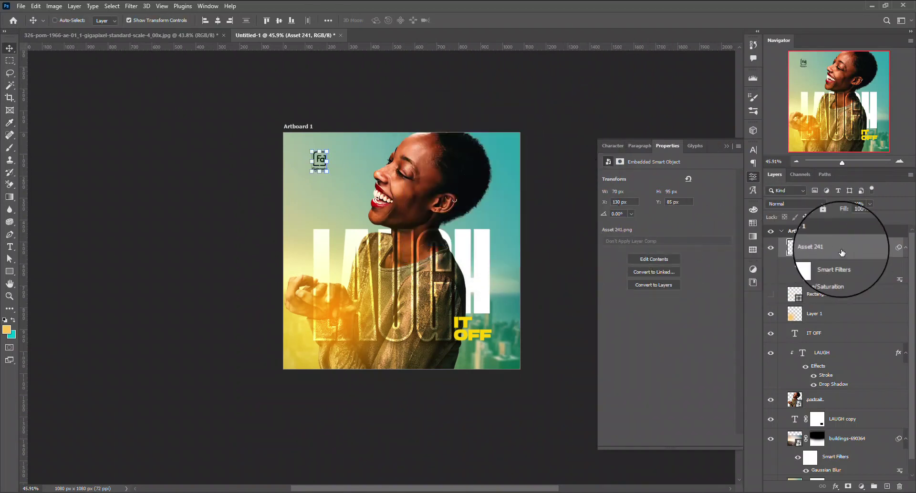
Step: Add a Fuji ETERNA 250D Fuji 3510 Color Lookup adjustment layer at 74% opacity
click(860, 486)
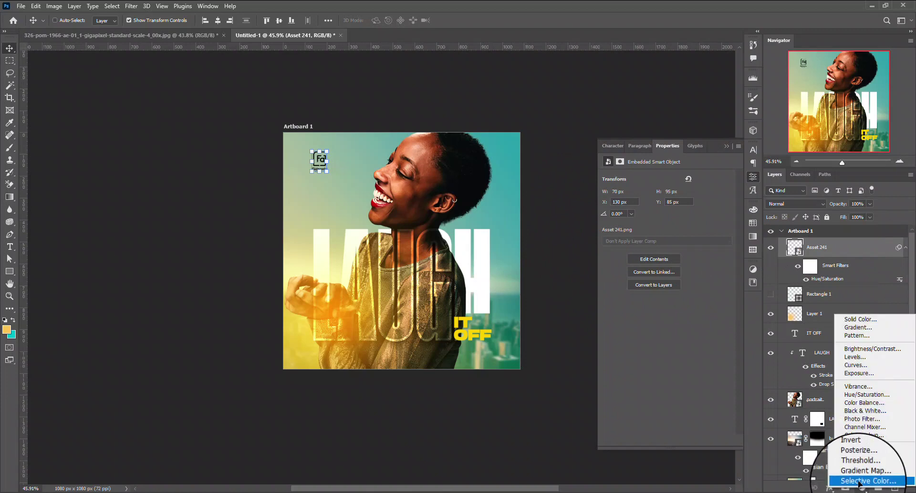
click(864, 435)
click(699, 182)
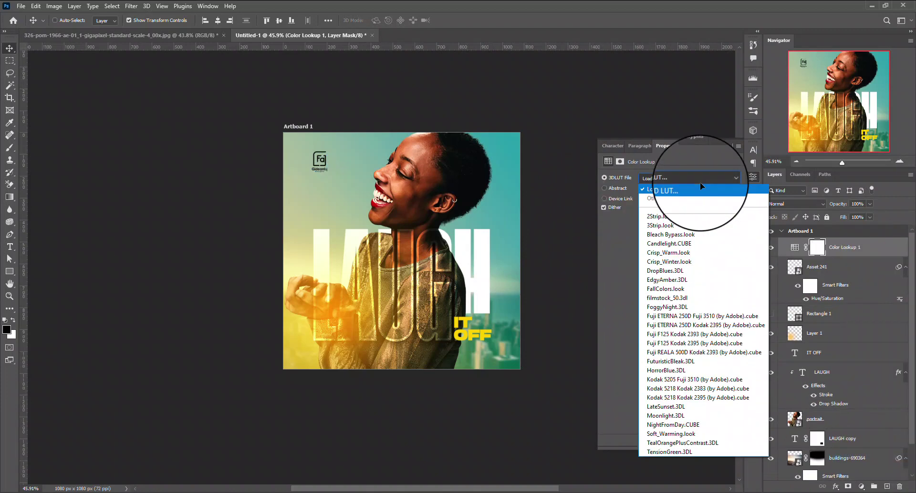
click(692, 317)
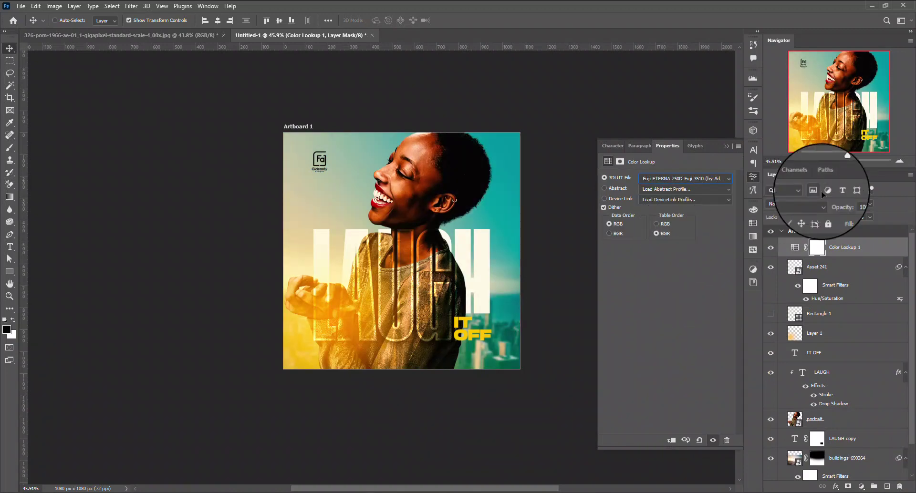
drag(838, 203, 823, 204)
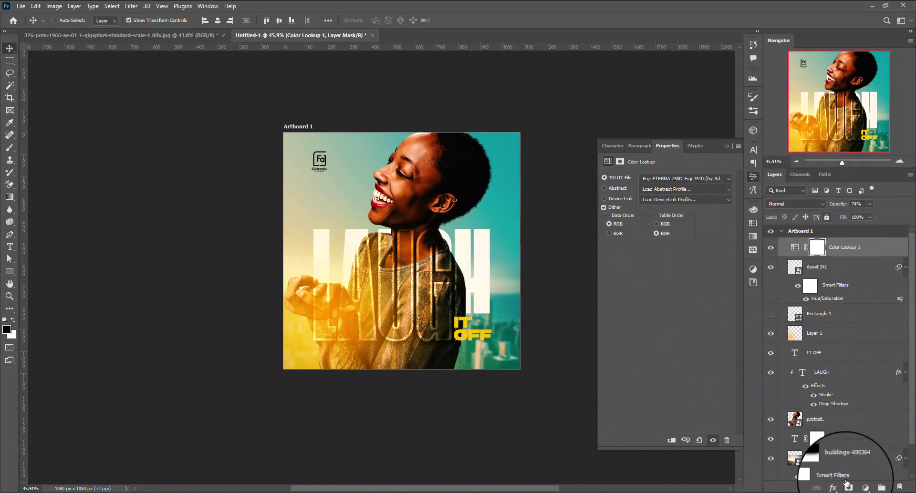
Step: Add a Levels adjustment with the white input set to 231
click(861, 486)
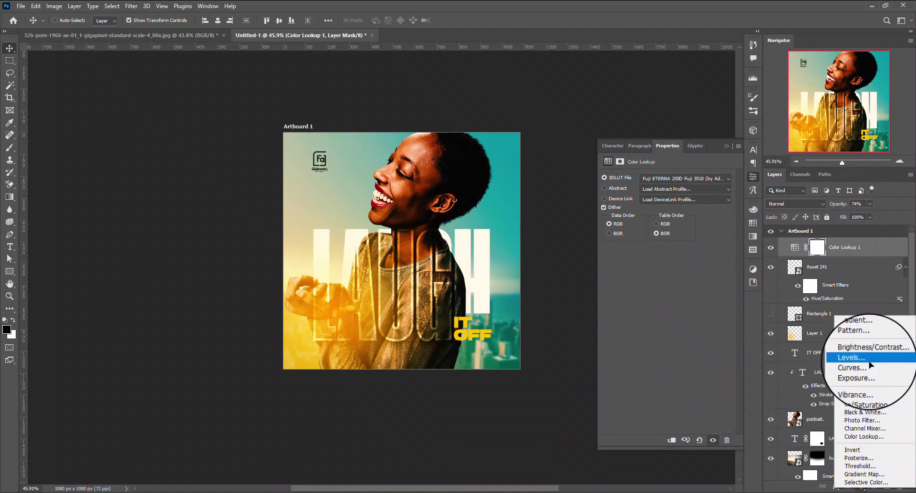
click(854, 359)
drag(730, 247, 668, 246)
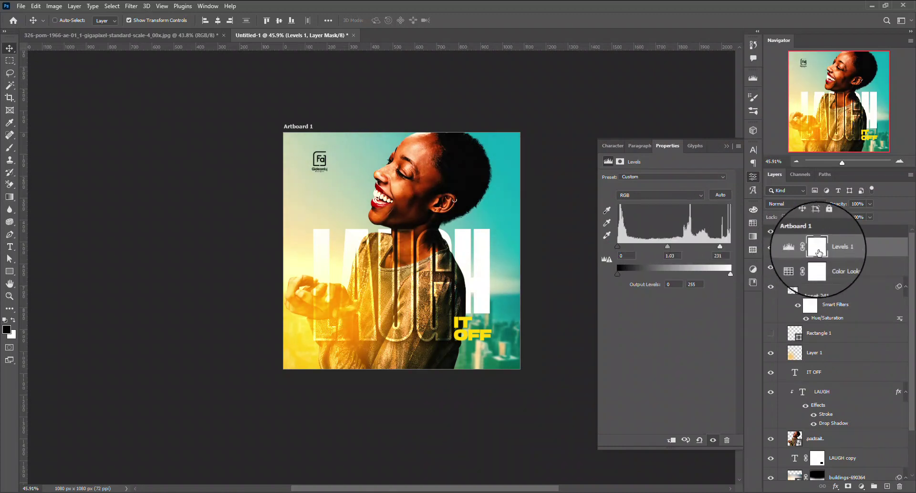
click(852, 248)
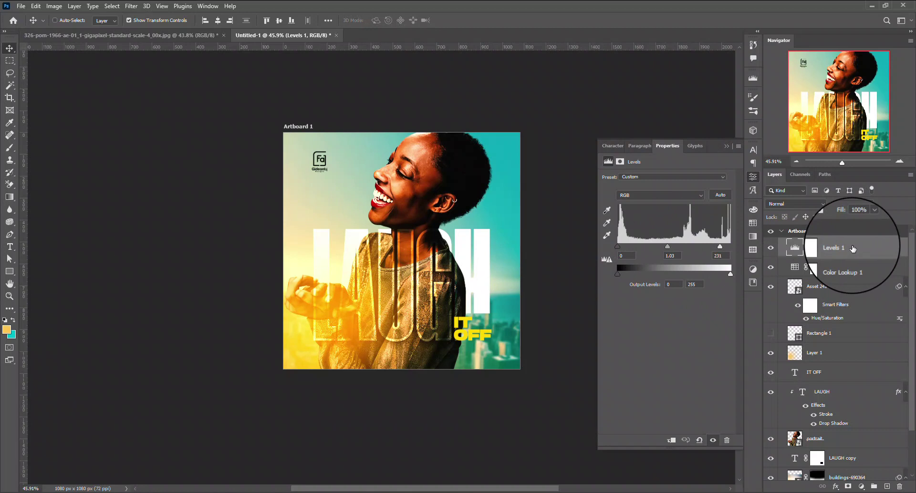